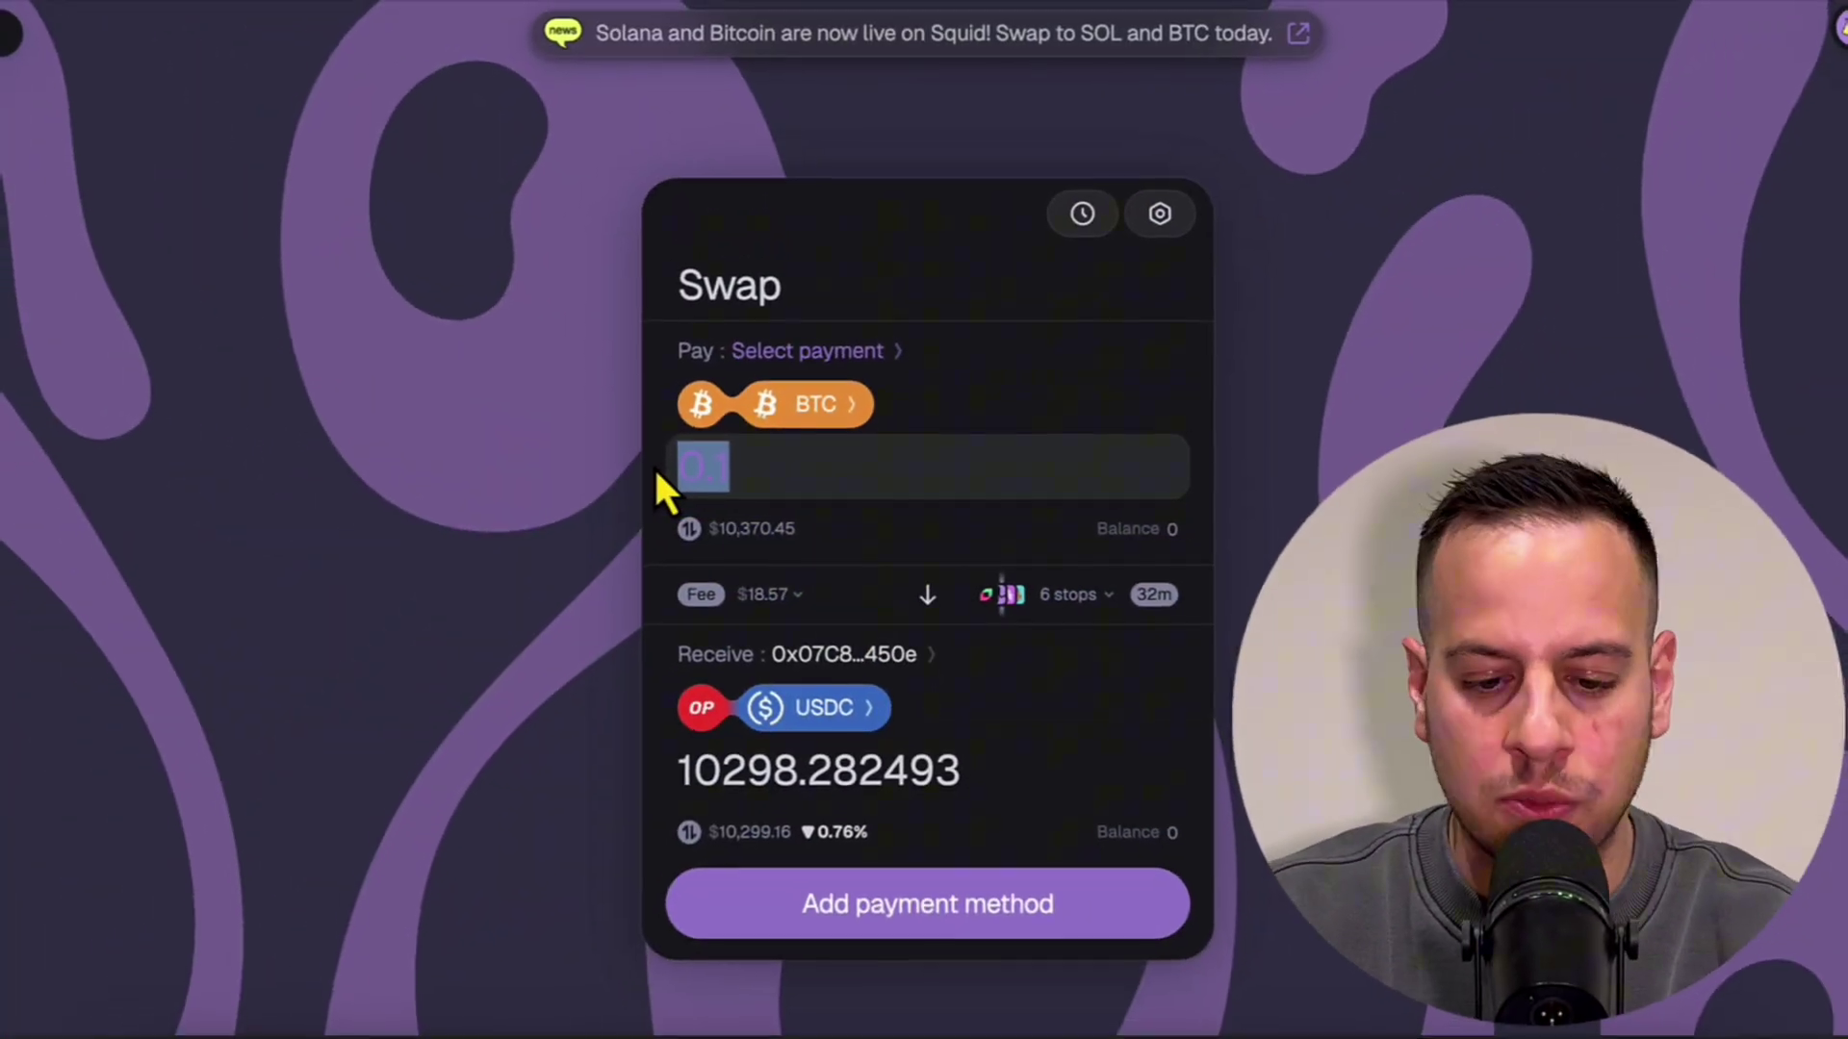
Scroll the Chainflip Bitcoin and Solana post to its 'Bitcoin and Solana are in fact, huge.' section
{"action": "left_click_drag", "start_coordinate": [679, 770], "coordinate": [1043, 792]}
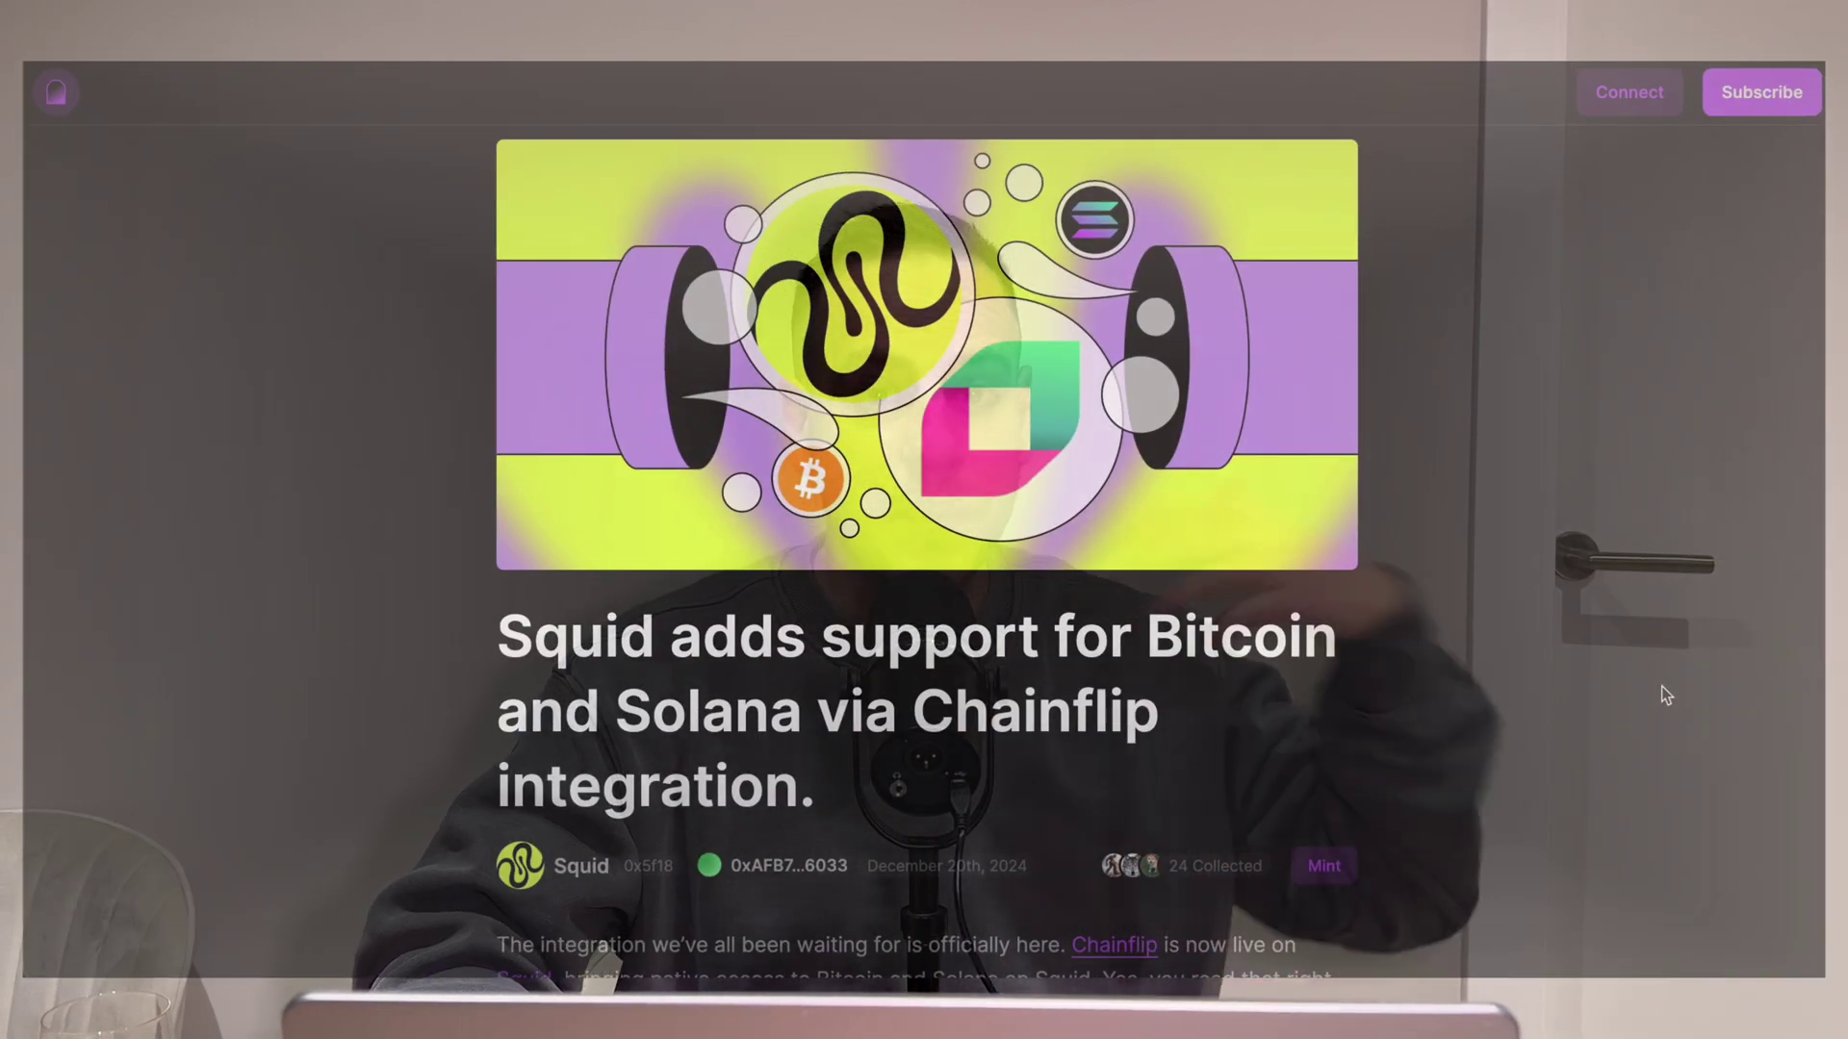
{"action": "scroll", "coordinate": [1662, 687], "scroll_direction": "down", "scroll_amount": 4}
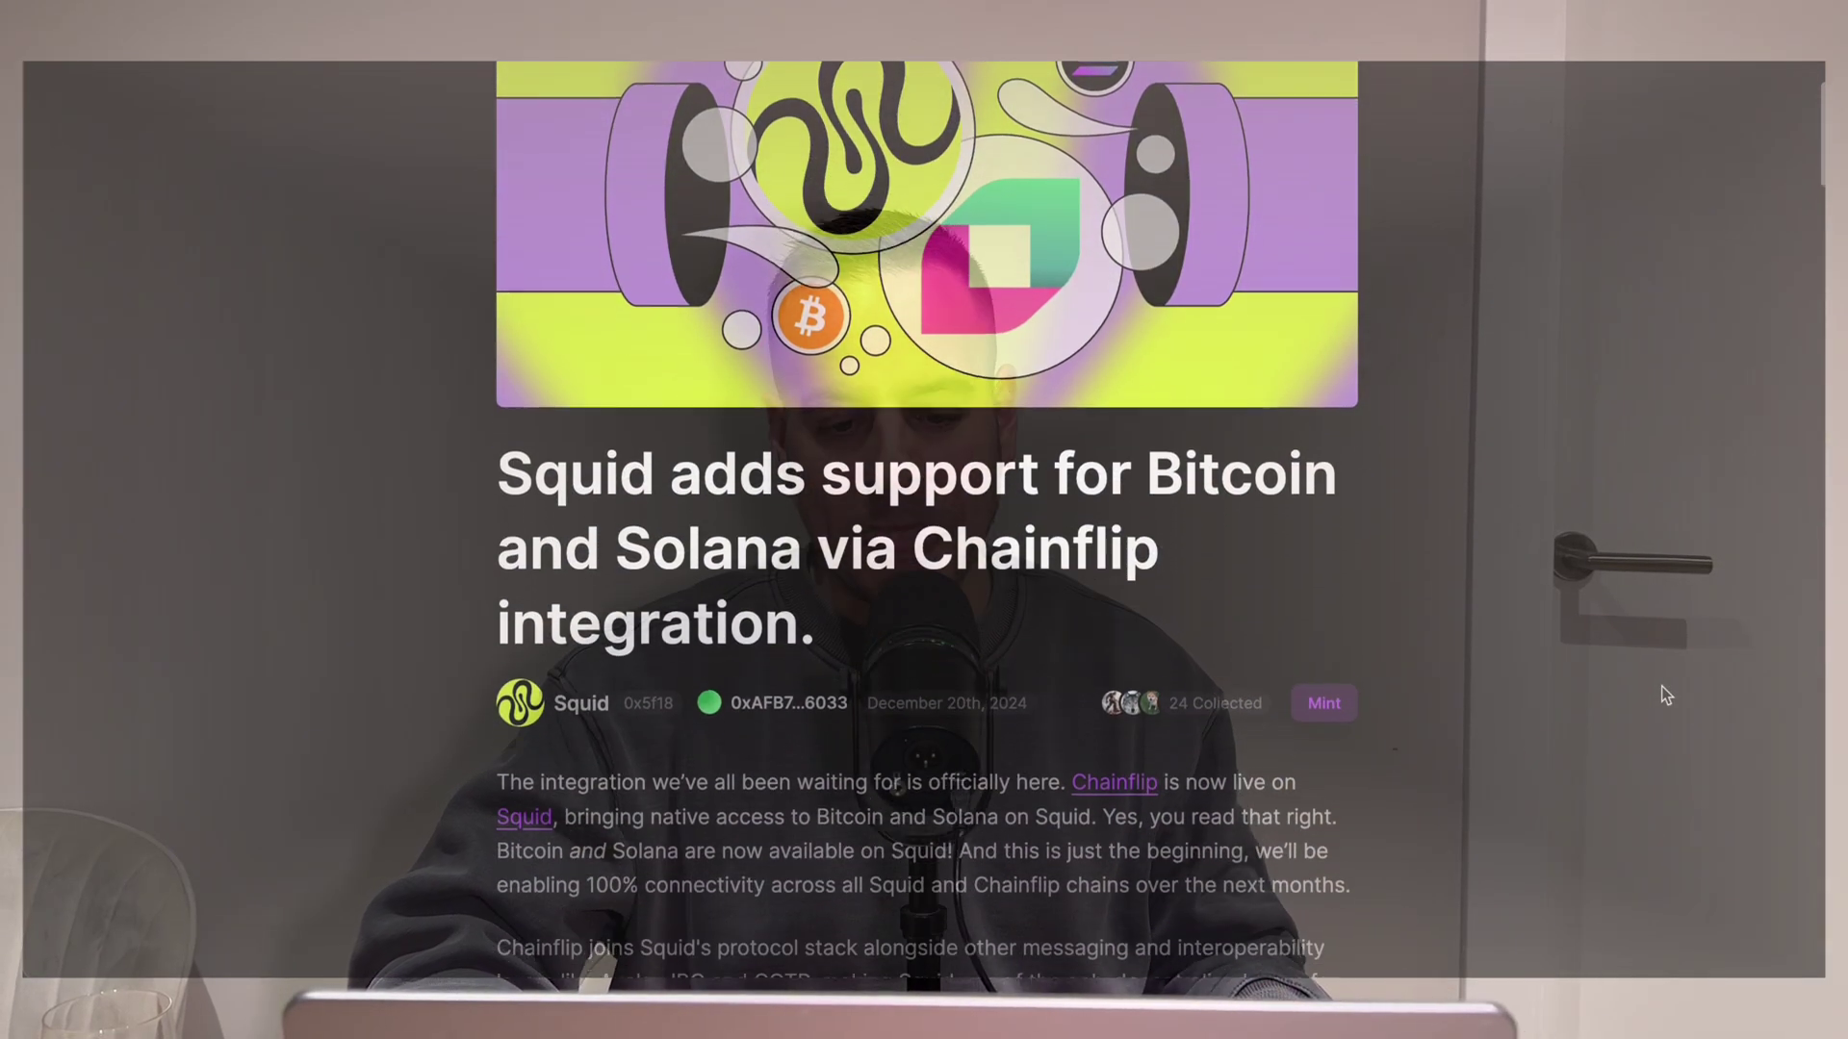
{"action": "scroll", "coordinate": [1662, 687], "scroll_direction": "down", "scroll_amount": 4}
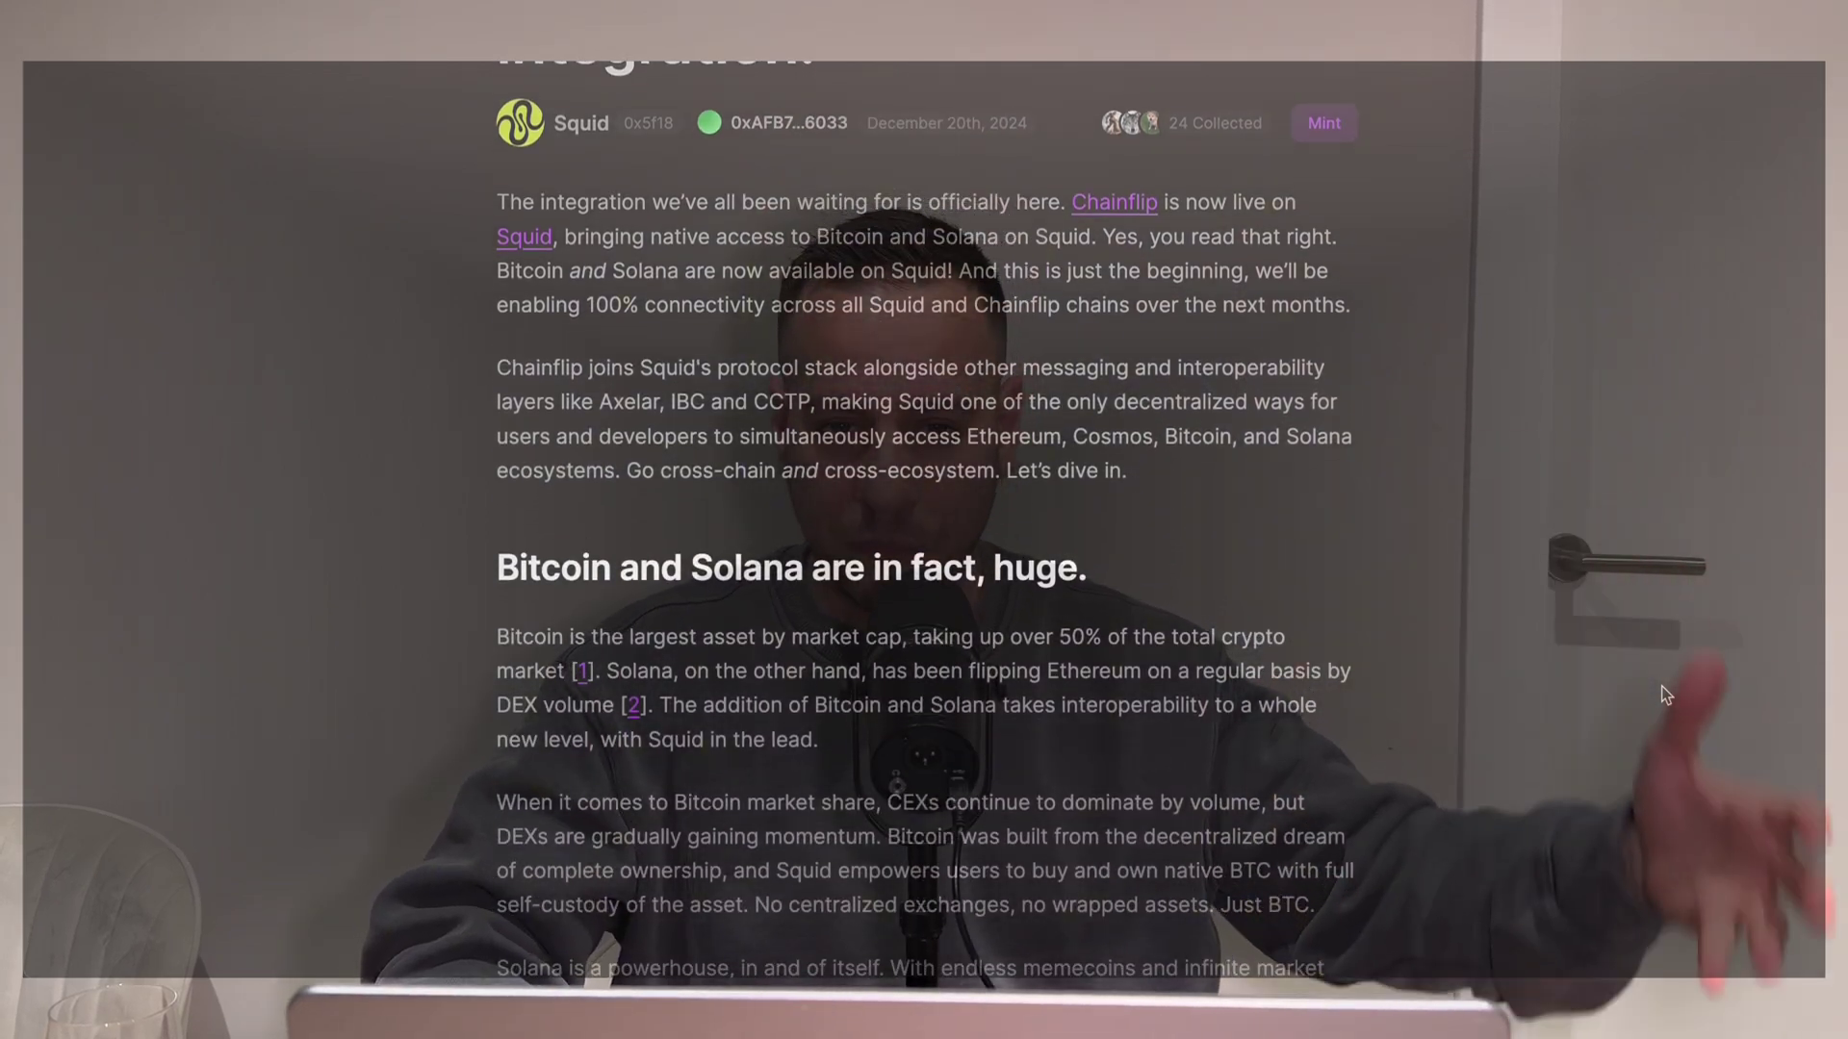
{"action": "scroll", "coordinate": [1666, 694], "scroll_direction": "down", "scroll_amount": 3}
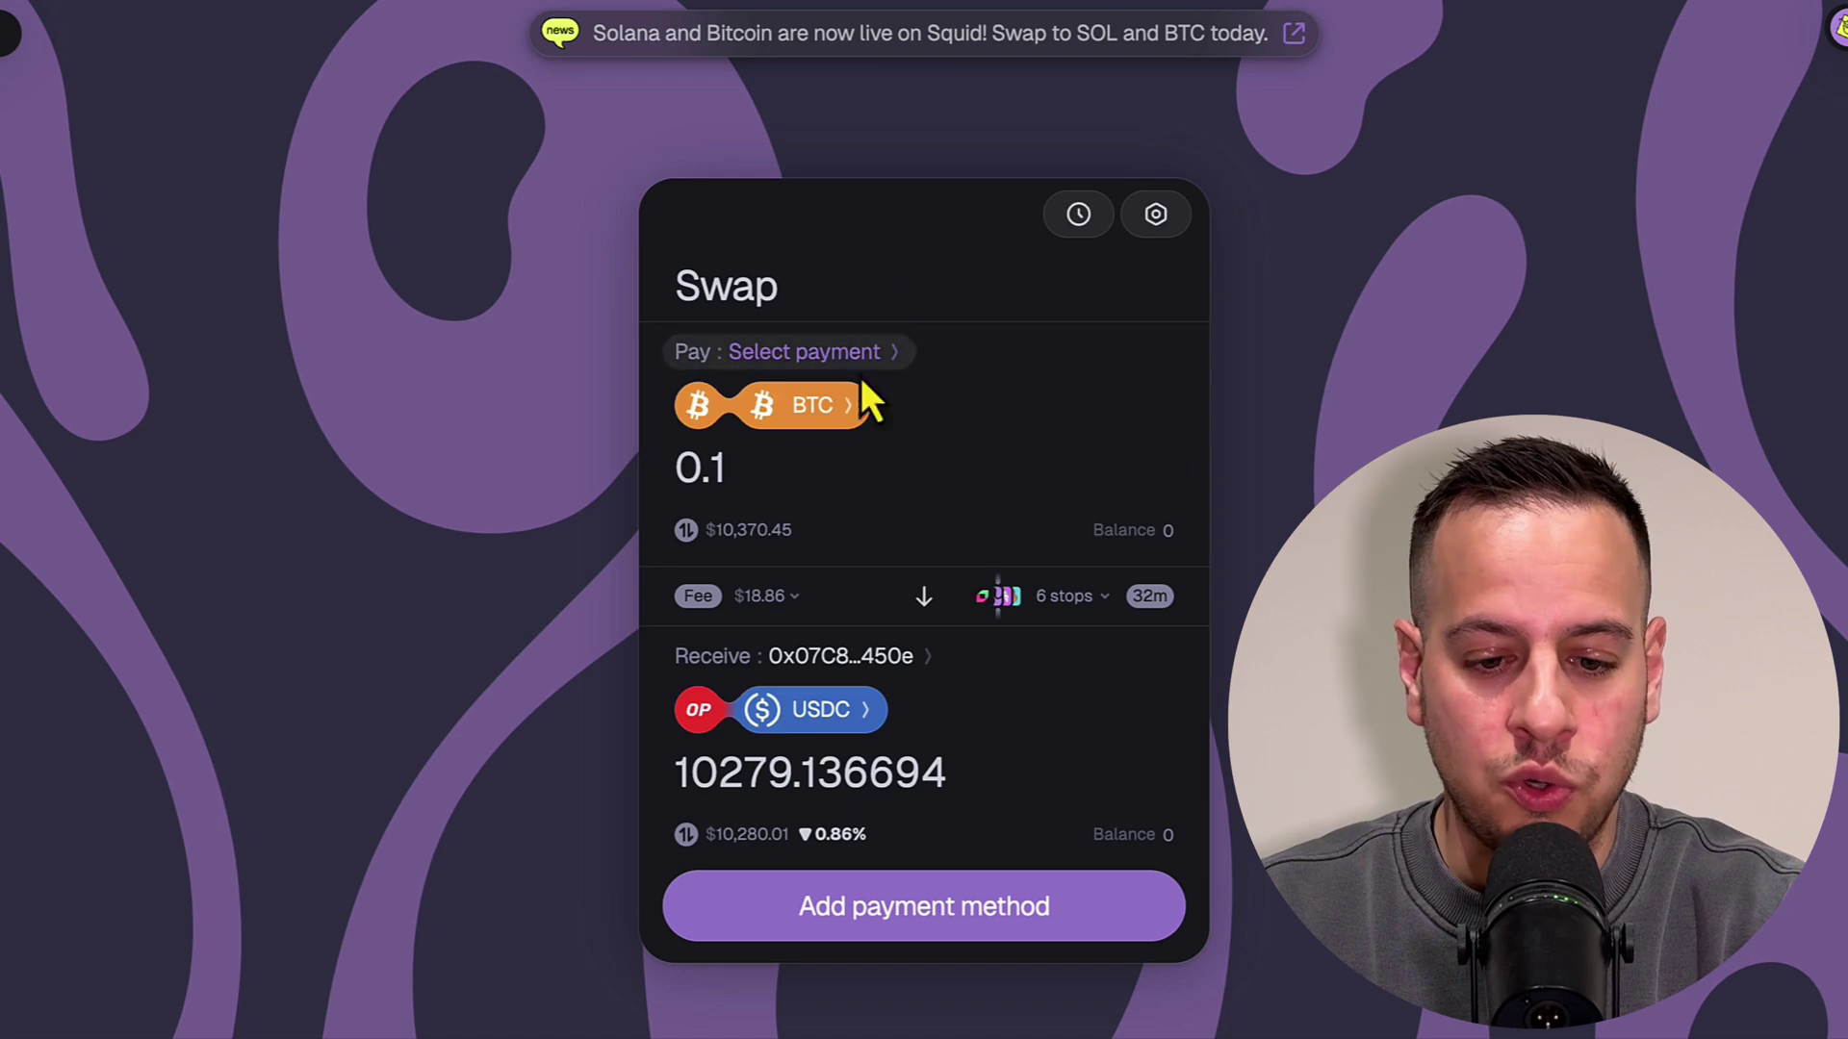
Set the pay token to native Bitcoin BTC on the Bitcoin chain
{"action": "left_click", "coordinate": [717, 409]}
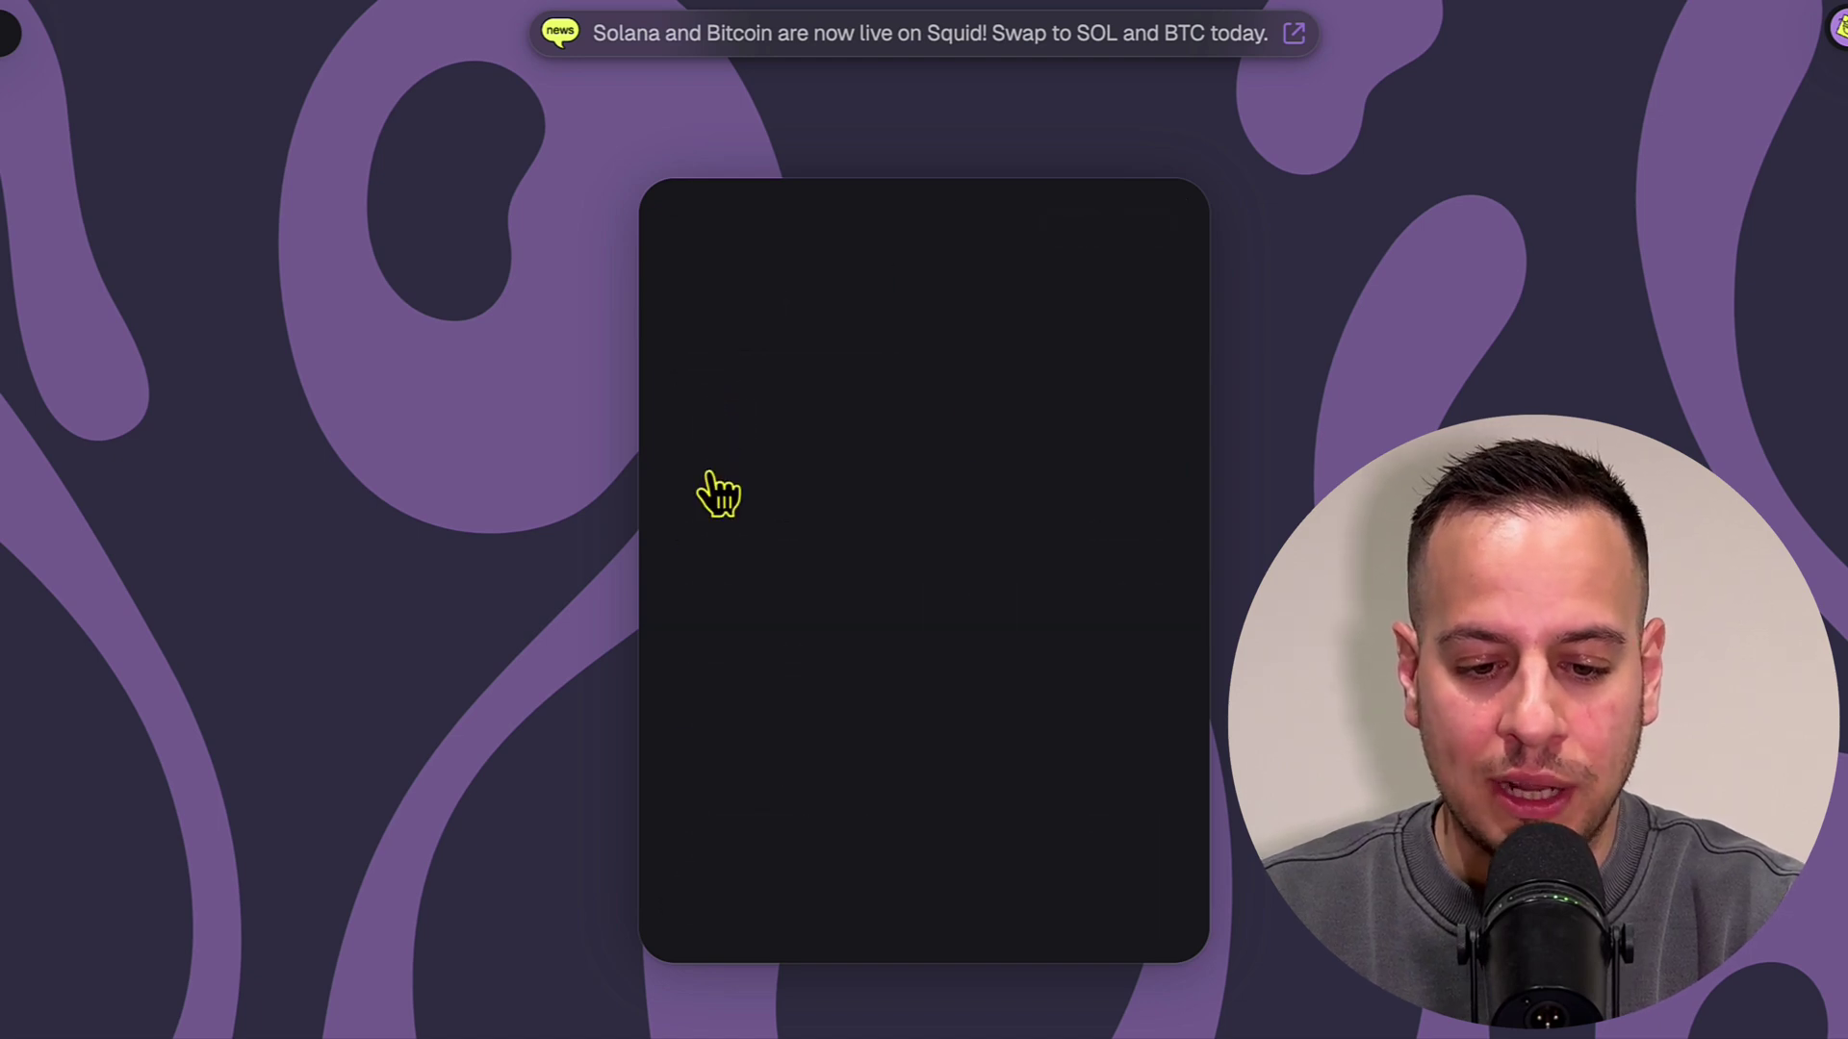
{"action": "left_click", "coordinate": [741, 553]}
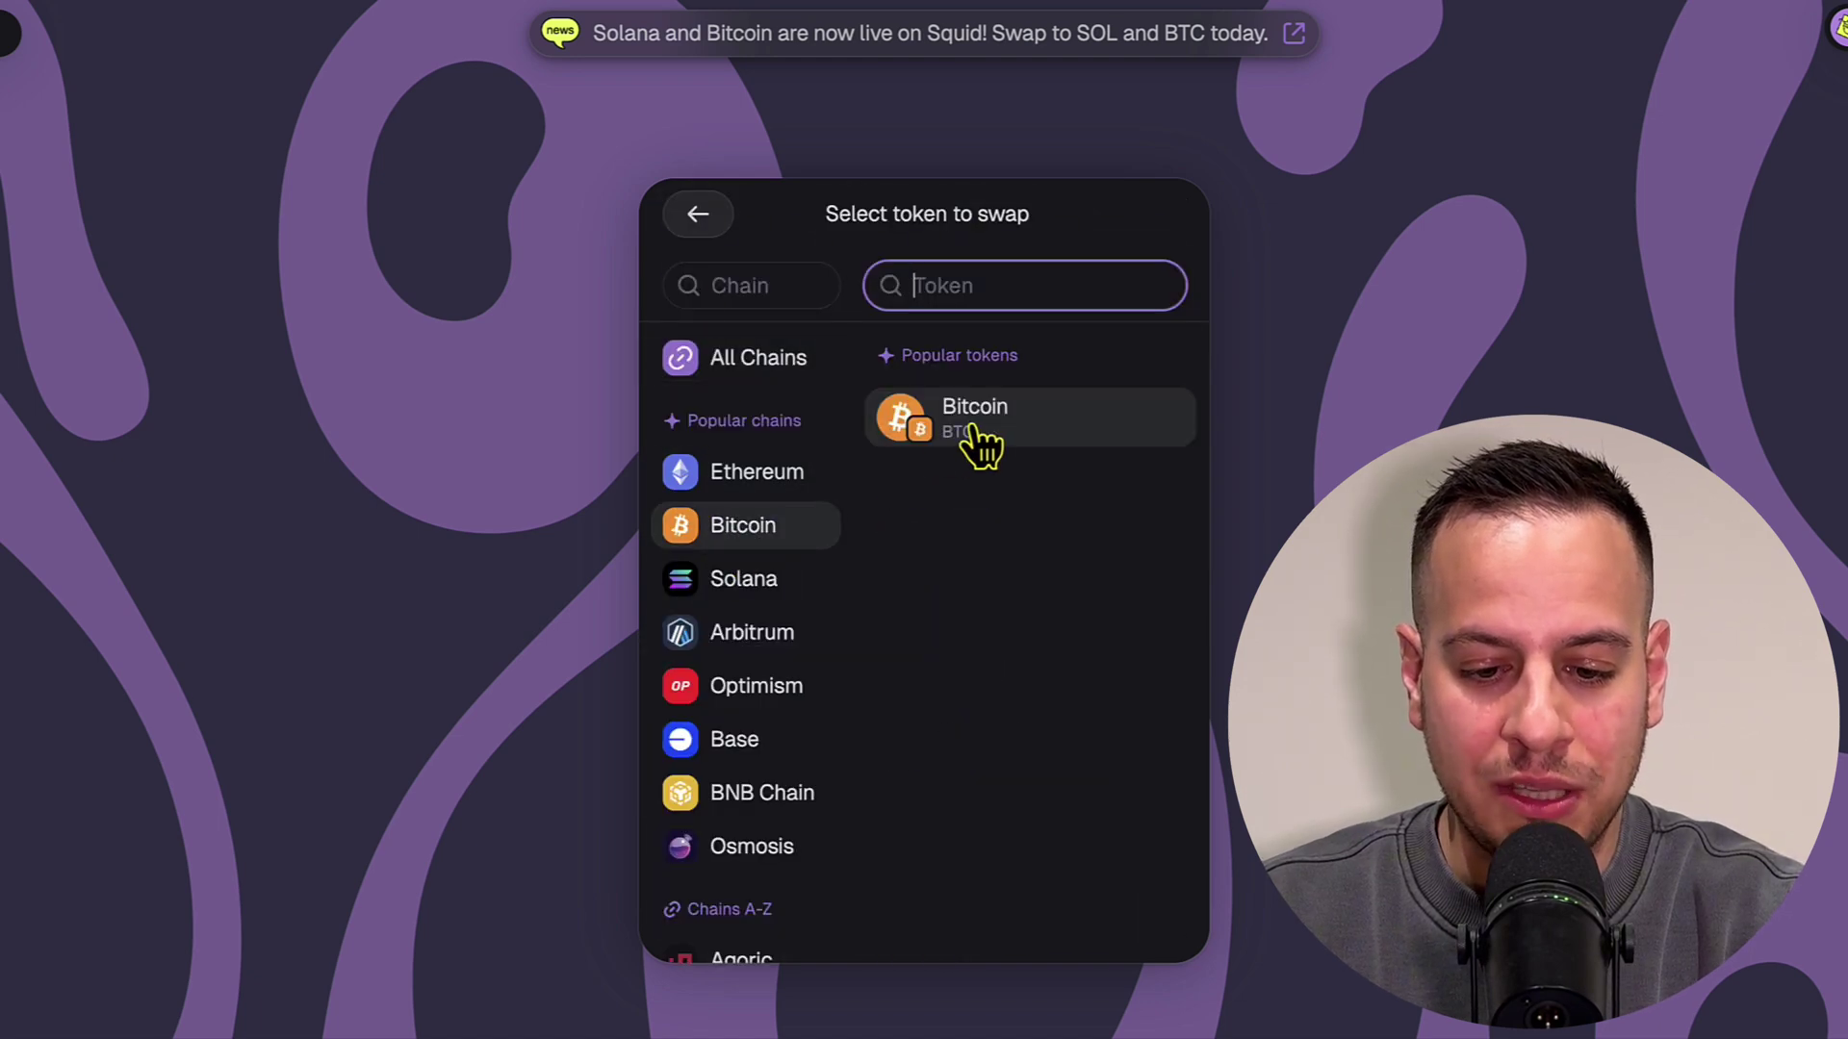
{"action": "left_click", "coordinate": [986, 438]}
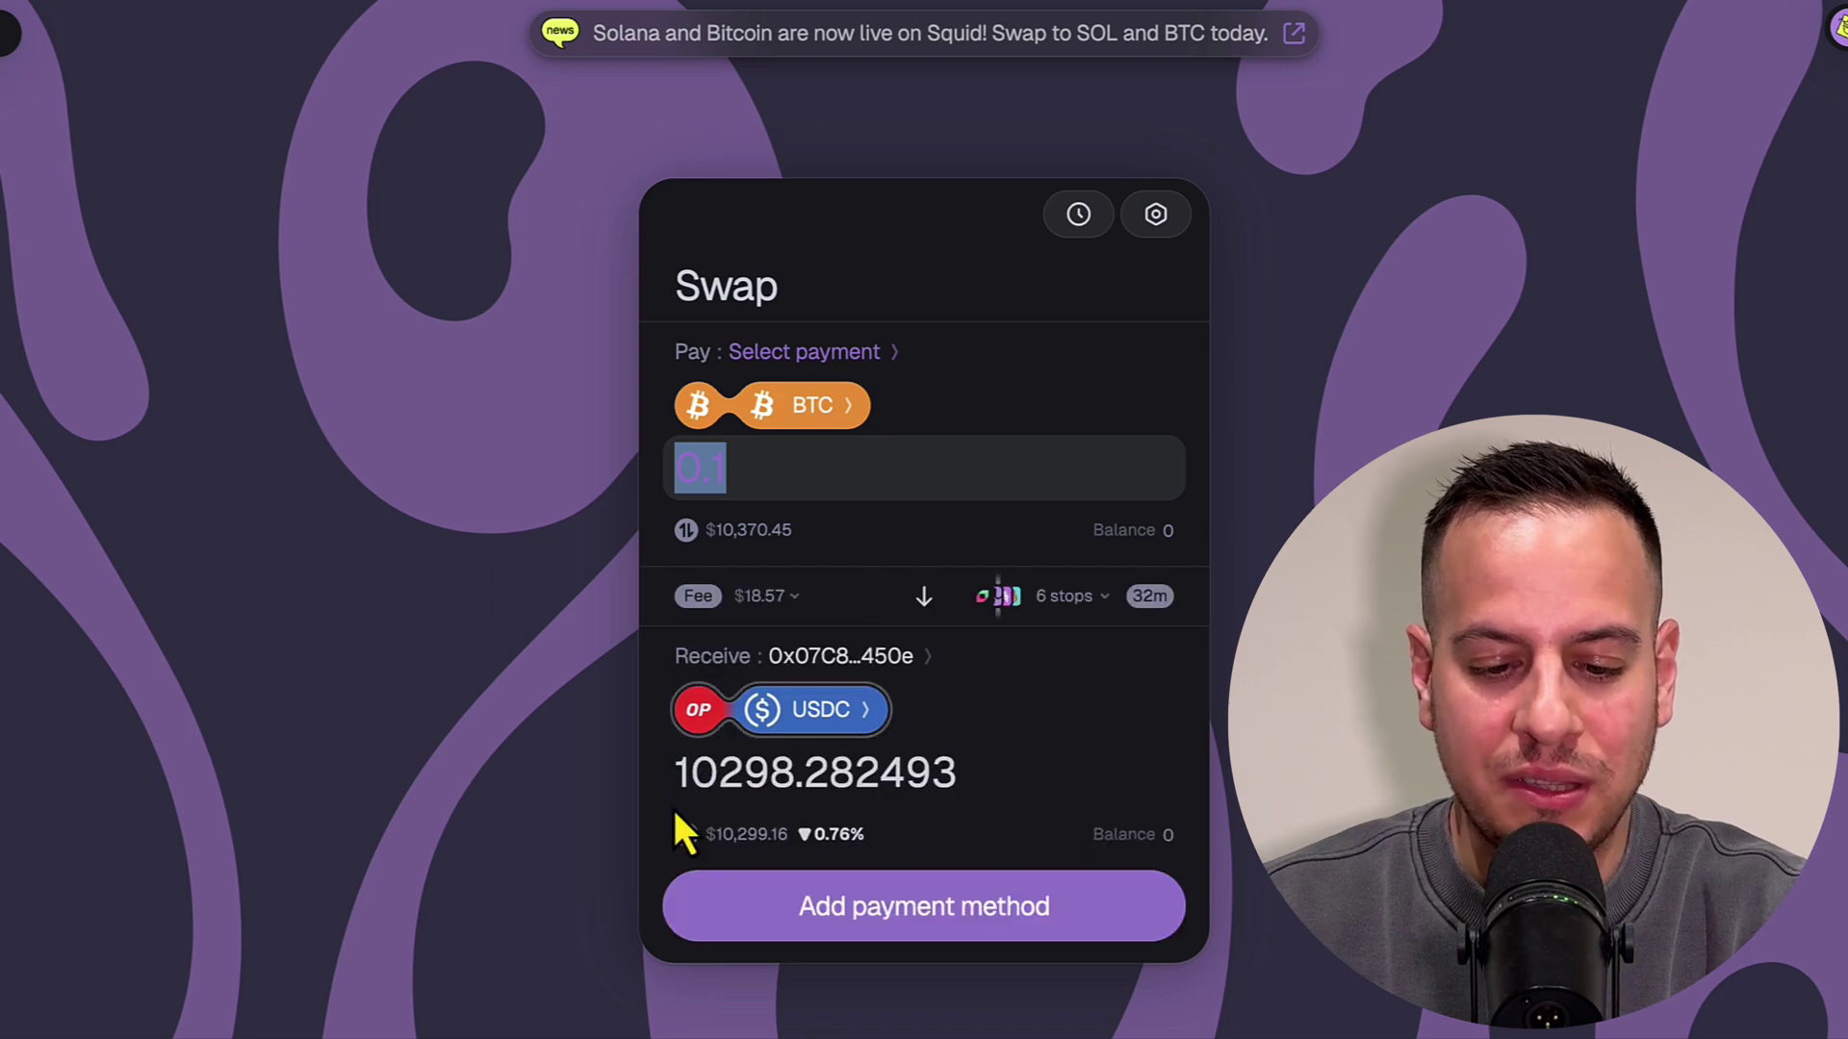
Set the receive token to USDC on the Optimism chain
{"action": "left_click", "coordinate": [702, 733]}
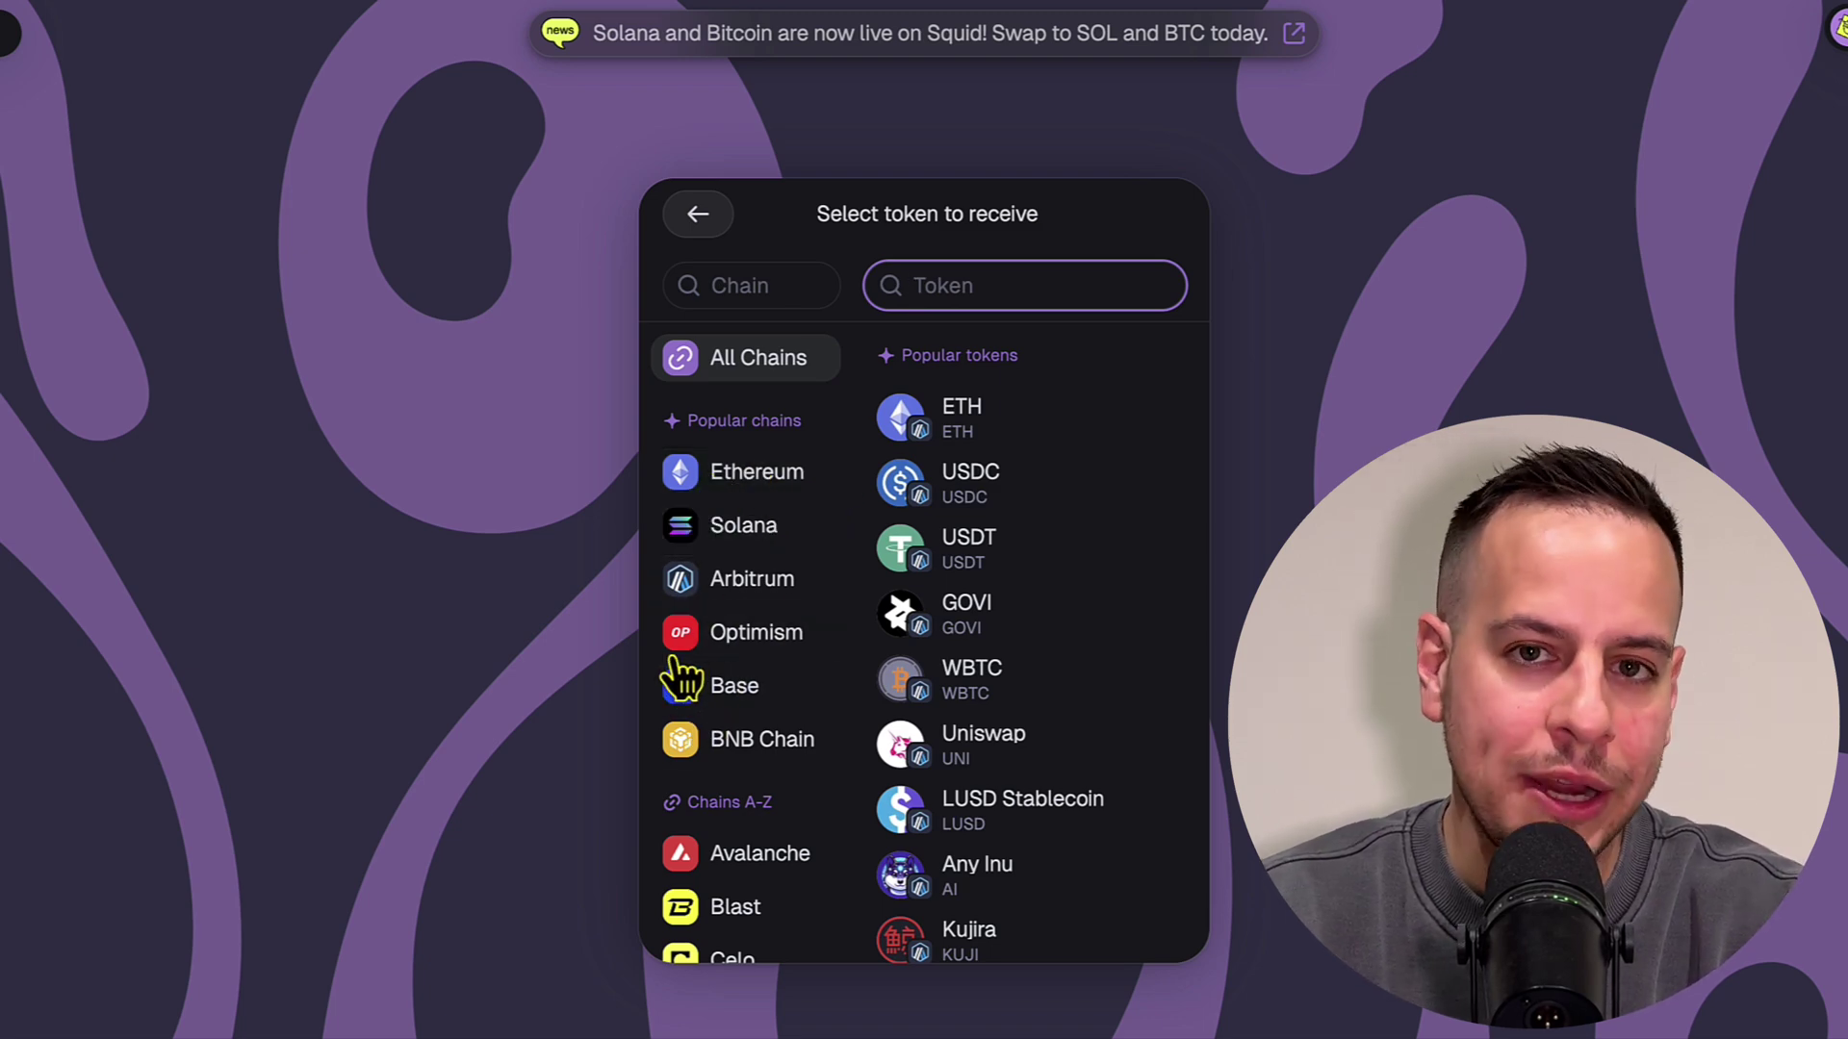
{"action": "left_click", "coordinate": [722, 637]}
{"action": "left_click", "coordinate": [1006, 447]}
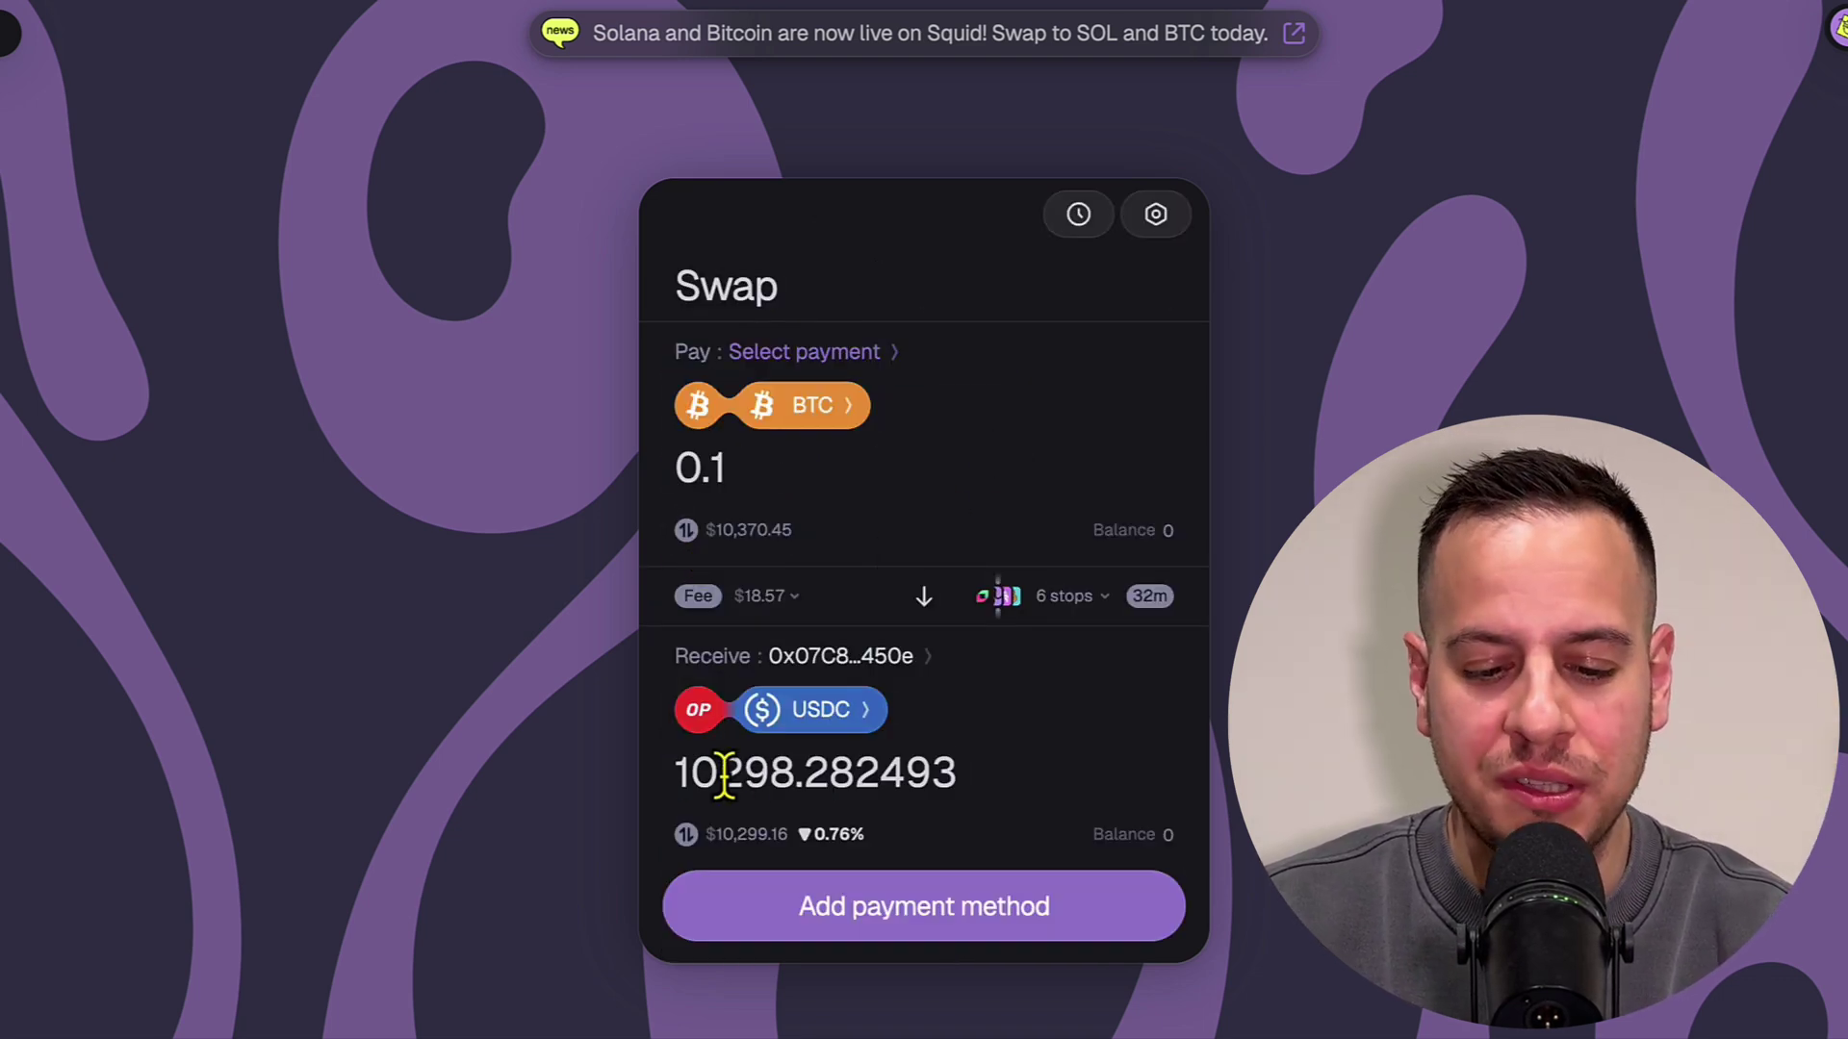
Review the 0.1 BTC paid against the estimated USDC amount received
{"action": "left_click_drag", "start_coordinate": [724, 775], "coordinate": [961, 770]}
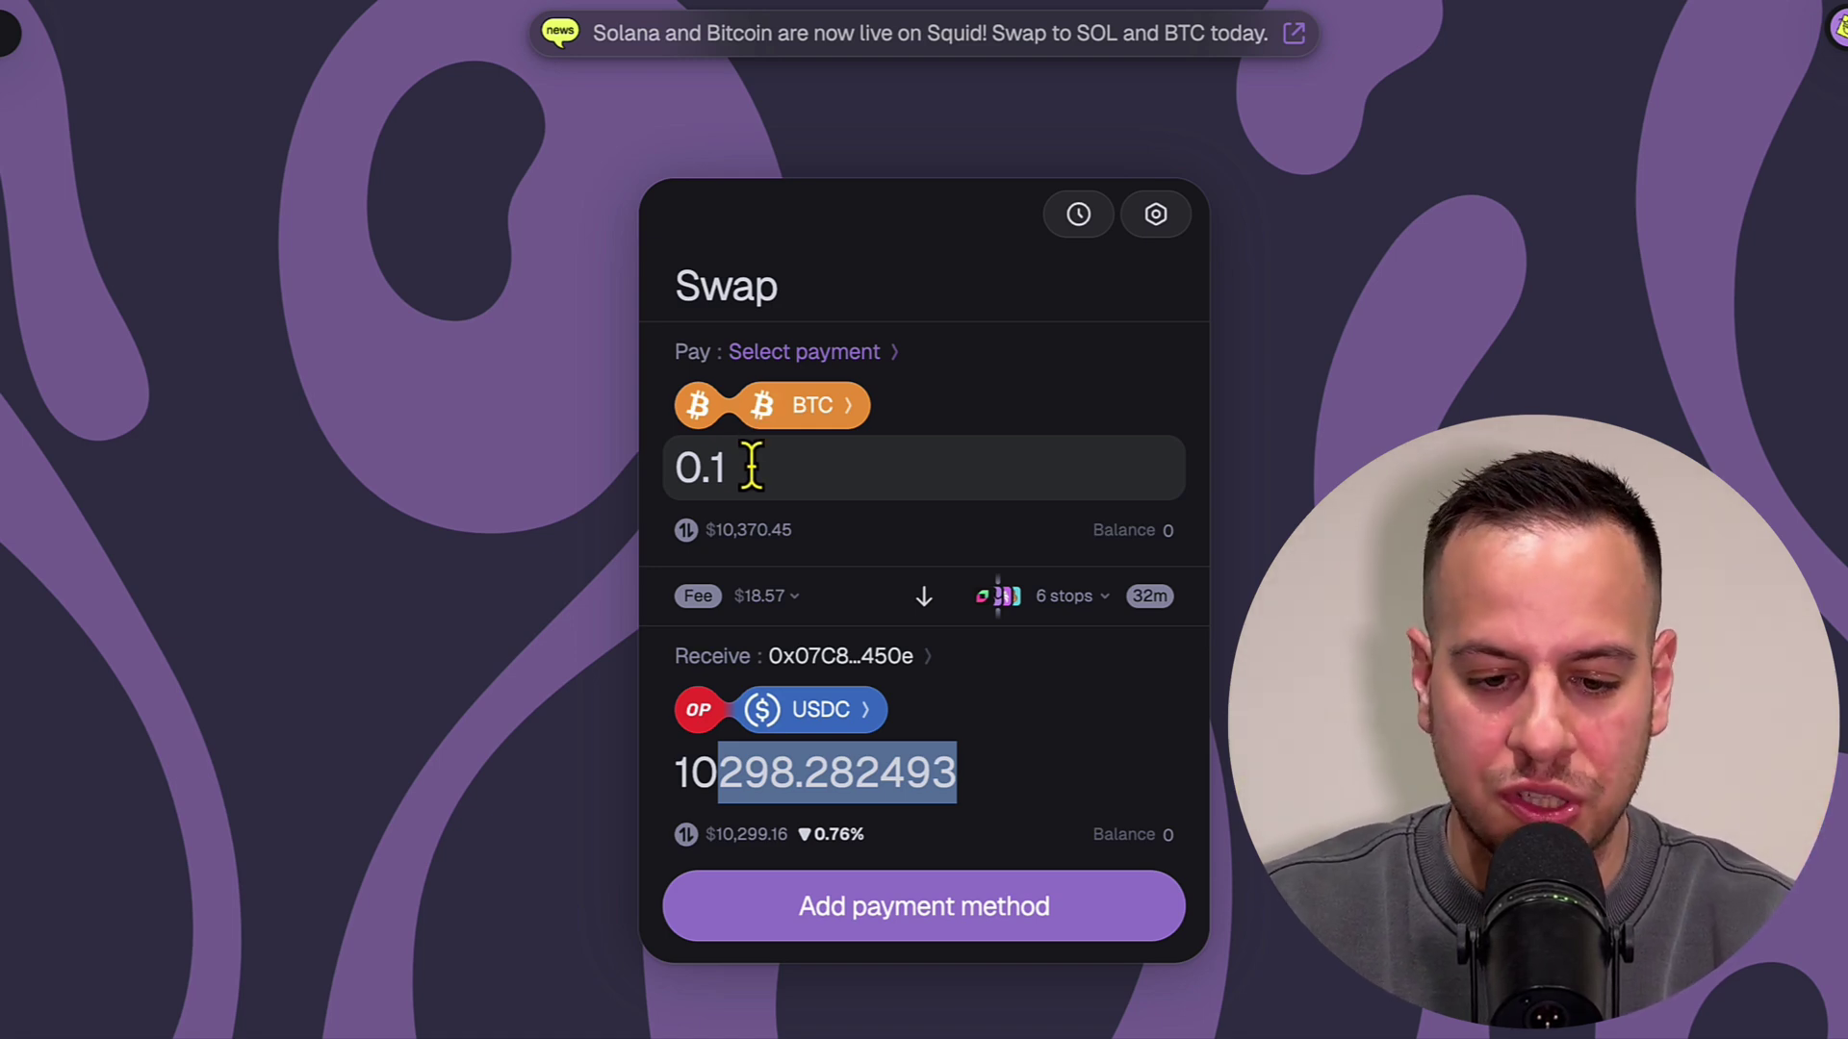
{"action": "left_click_drag", "start_coordinate": [752, 467], "coordinate": [653, 473]}
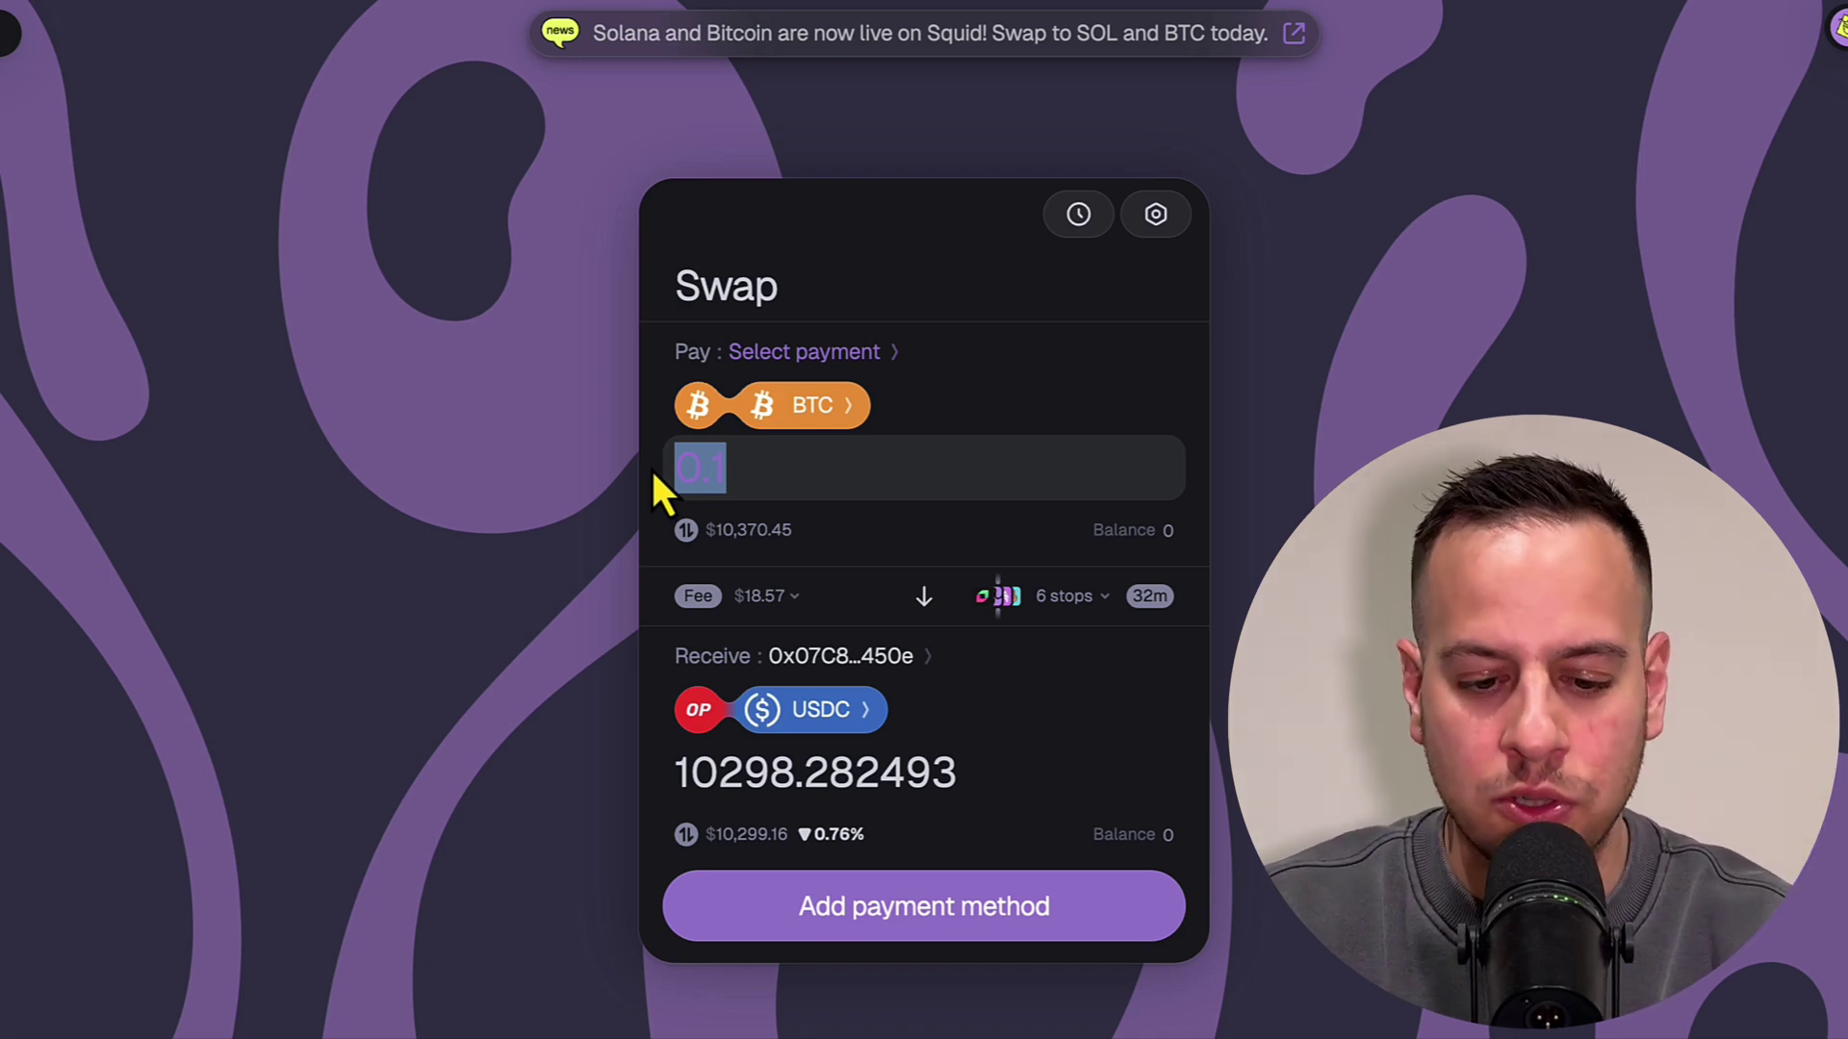
{"action": "left_click_drag", "start_coordinate": [691, 772], "coordinate": [1036, 762]}
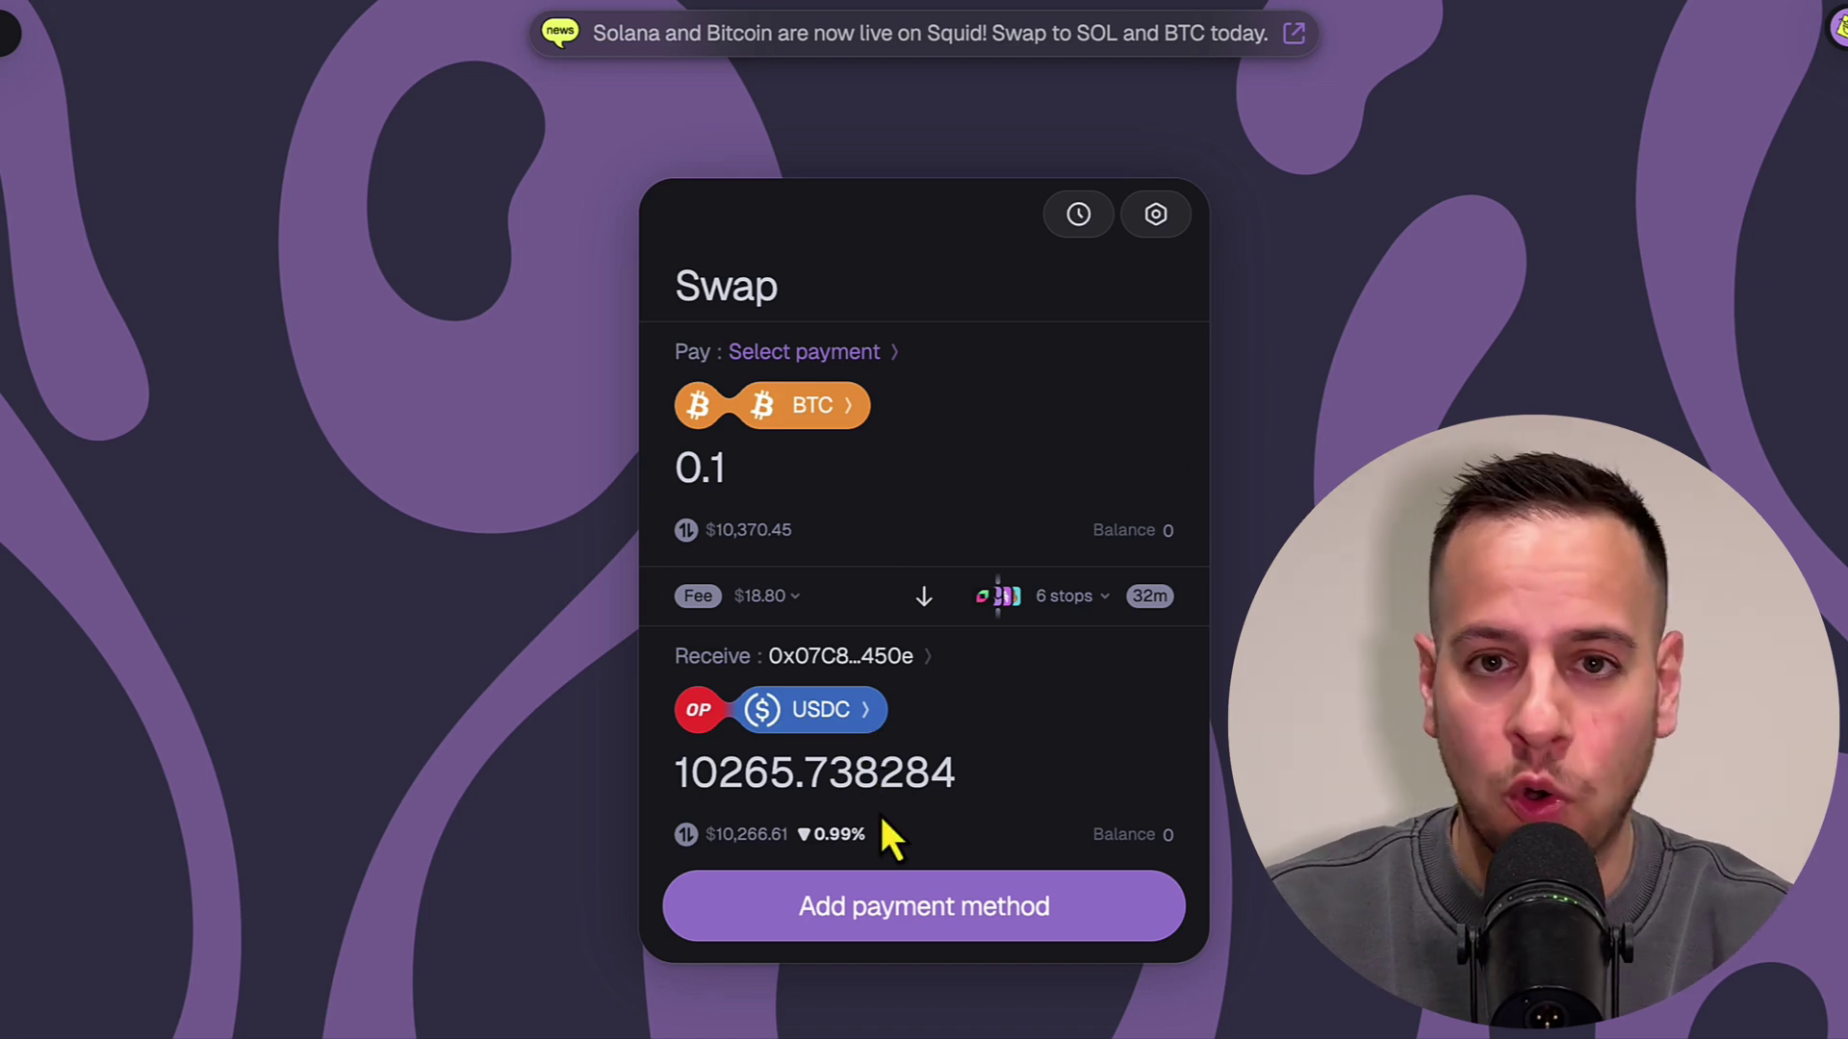
Pay by connecting a Bitcoin wallet, choosing Unisat from the wallet list
{"action": "left_click", "coordinate": [879, 924]}
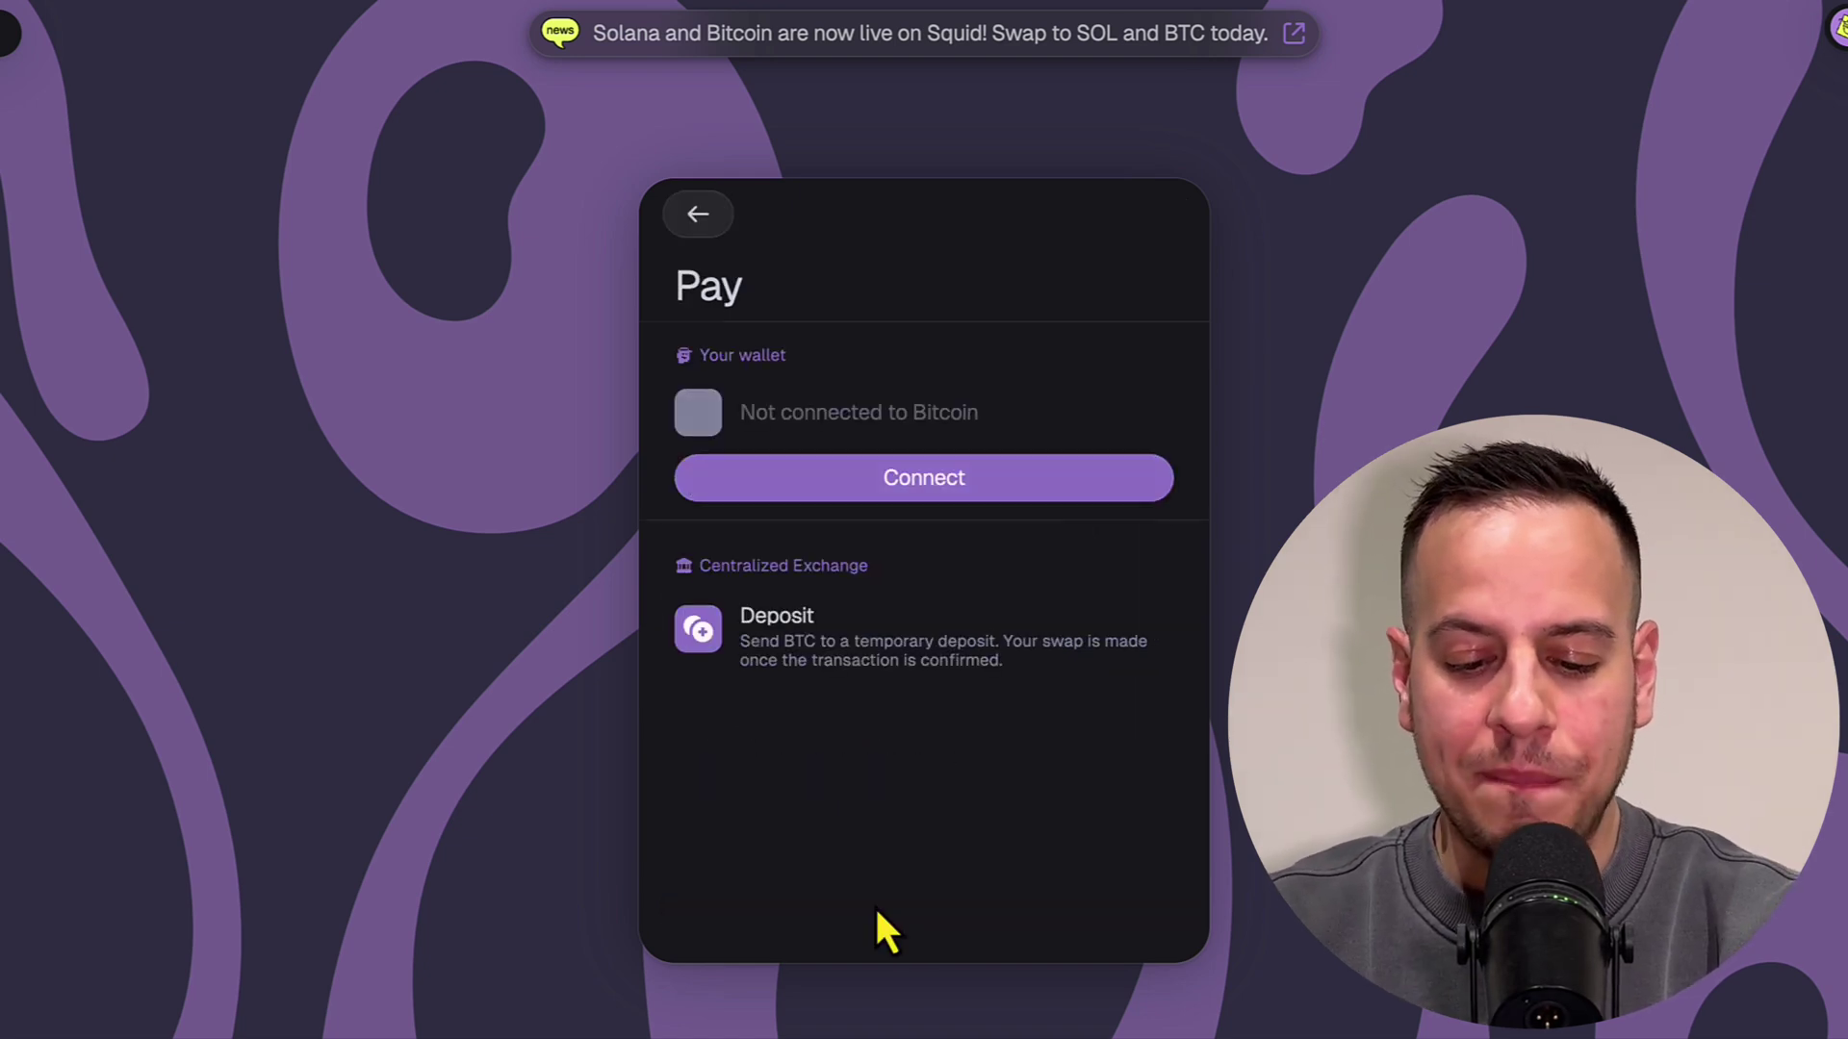
{"action": "left_click", "coordinate": [874, 486]}
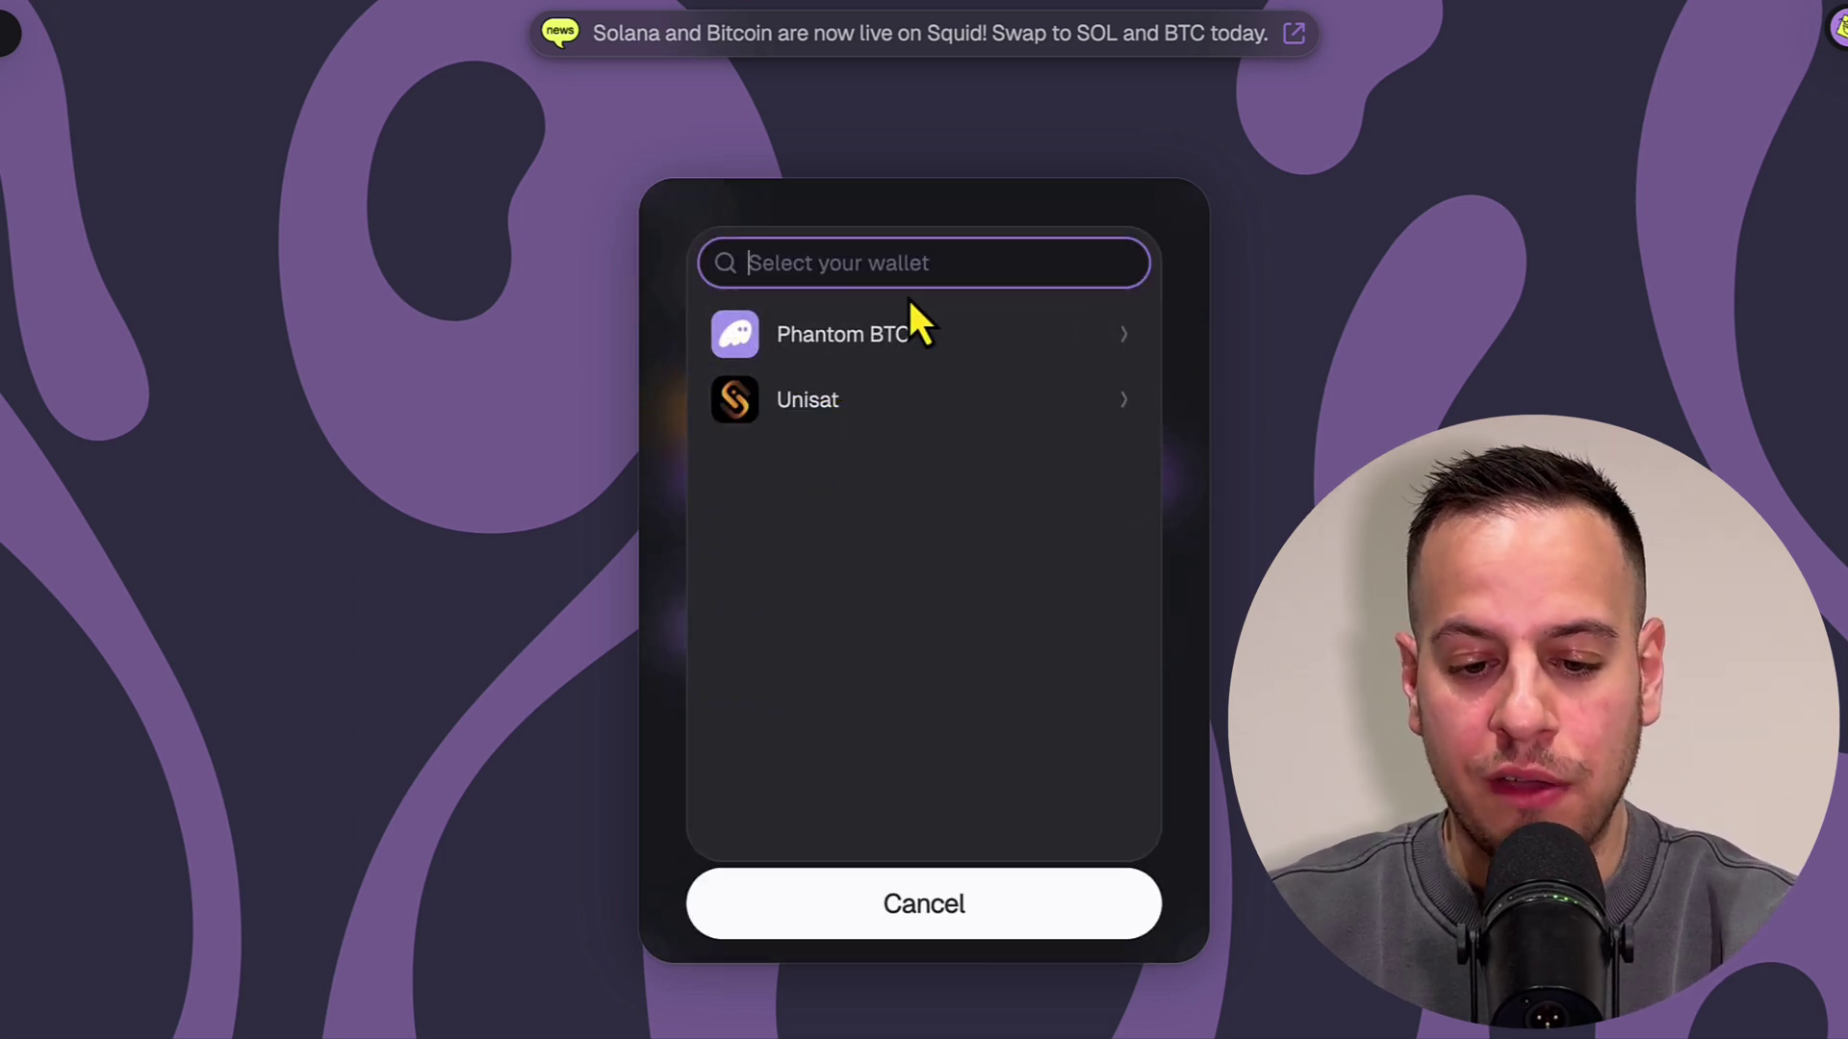
{"action": "left_click", "coordinate": [825, 423]}
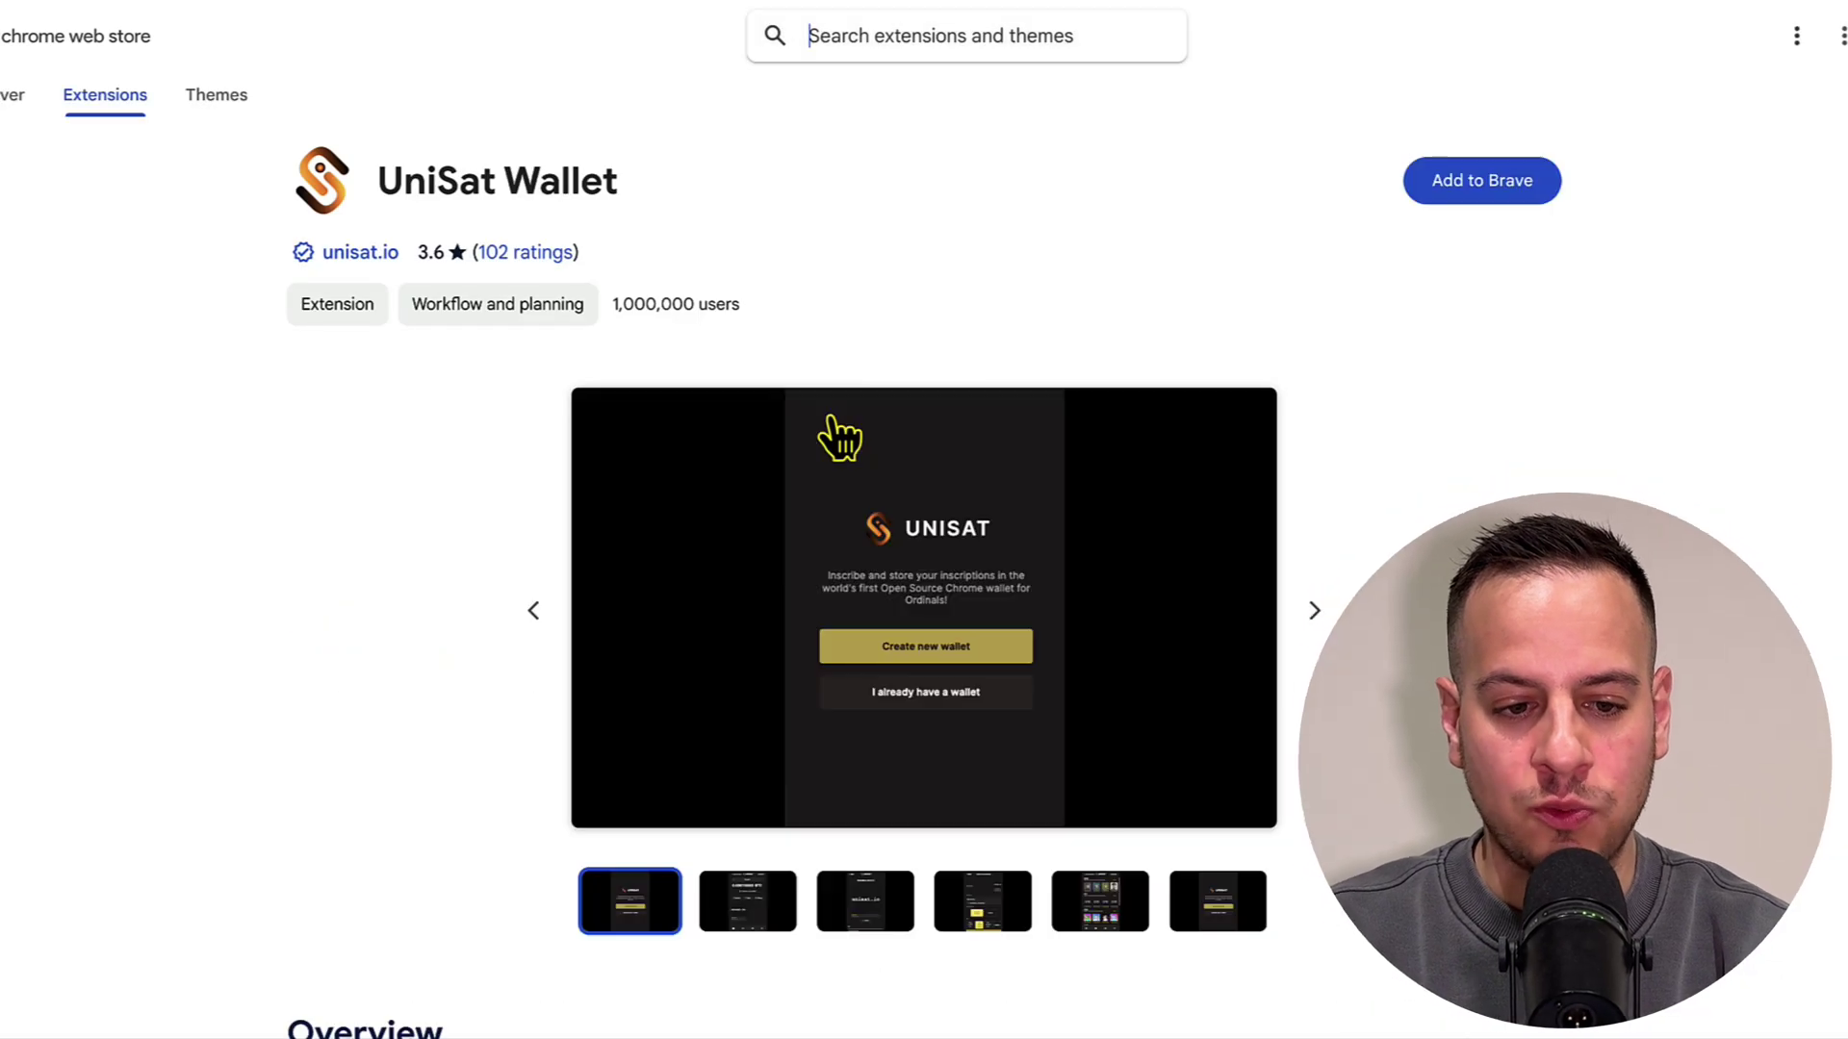
Browse the UniSat Wallet store page's screenshots and description
{"action": "left_click", "coordinate": [1314, 614]}
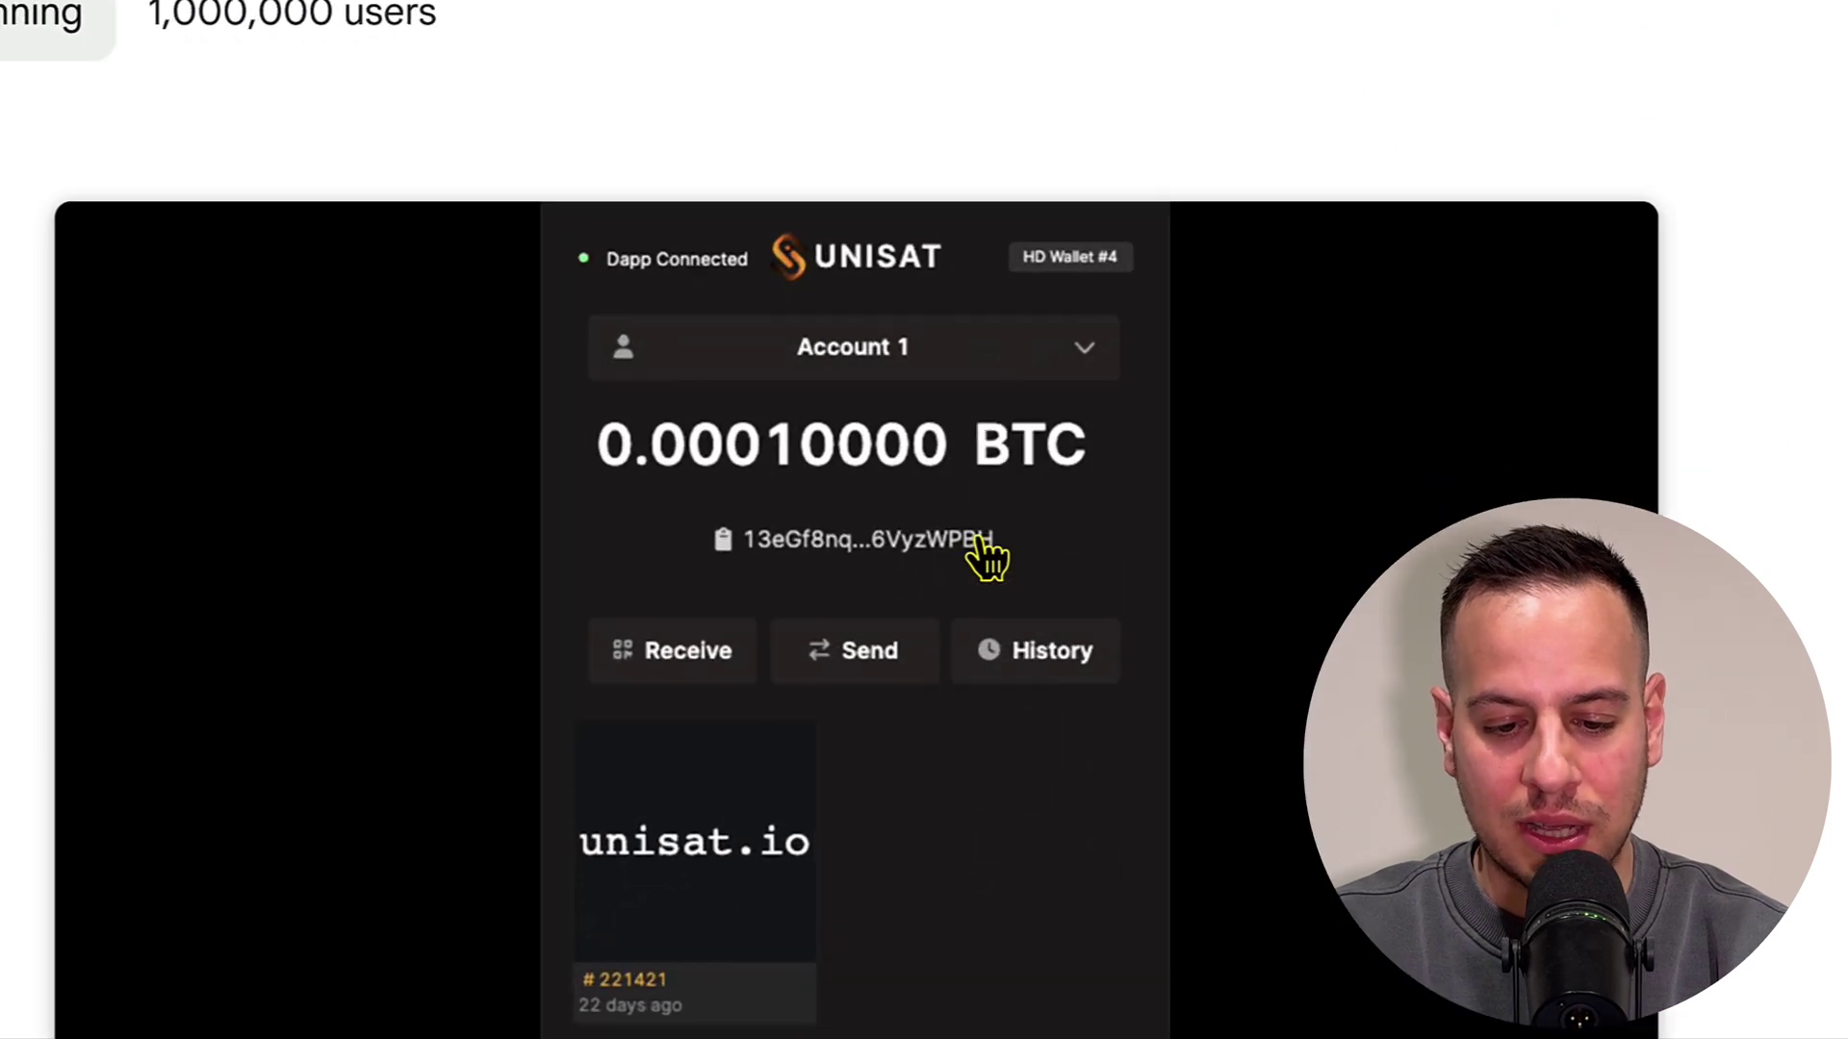
{"action": "scroll", "coordinate": [821, 499], "scroll_direction": "down", "scroll_amount": 2}
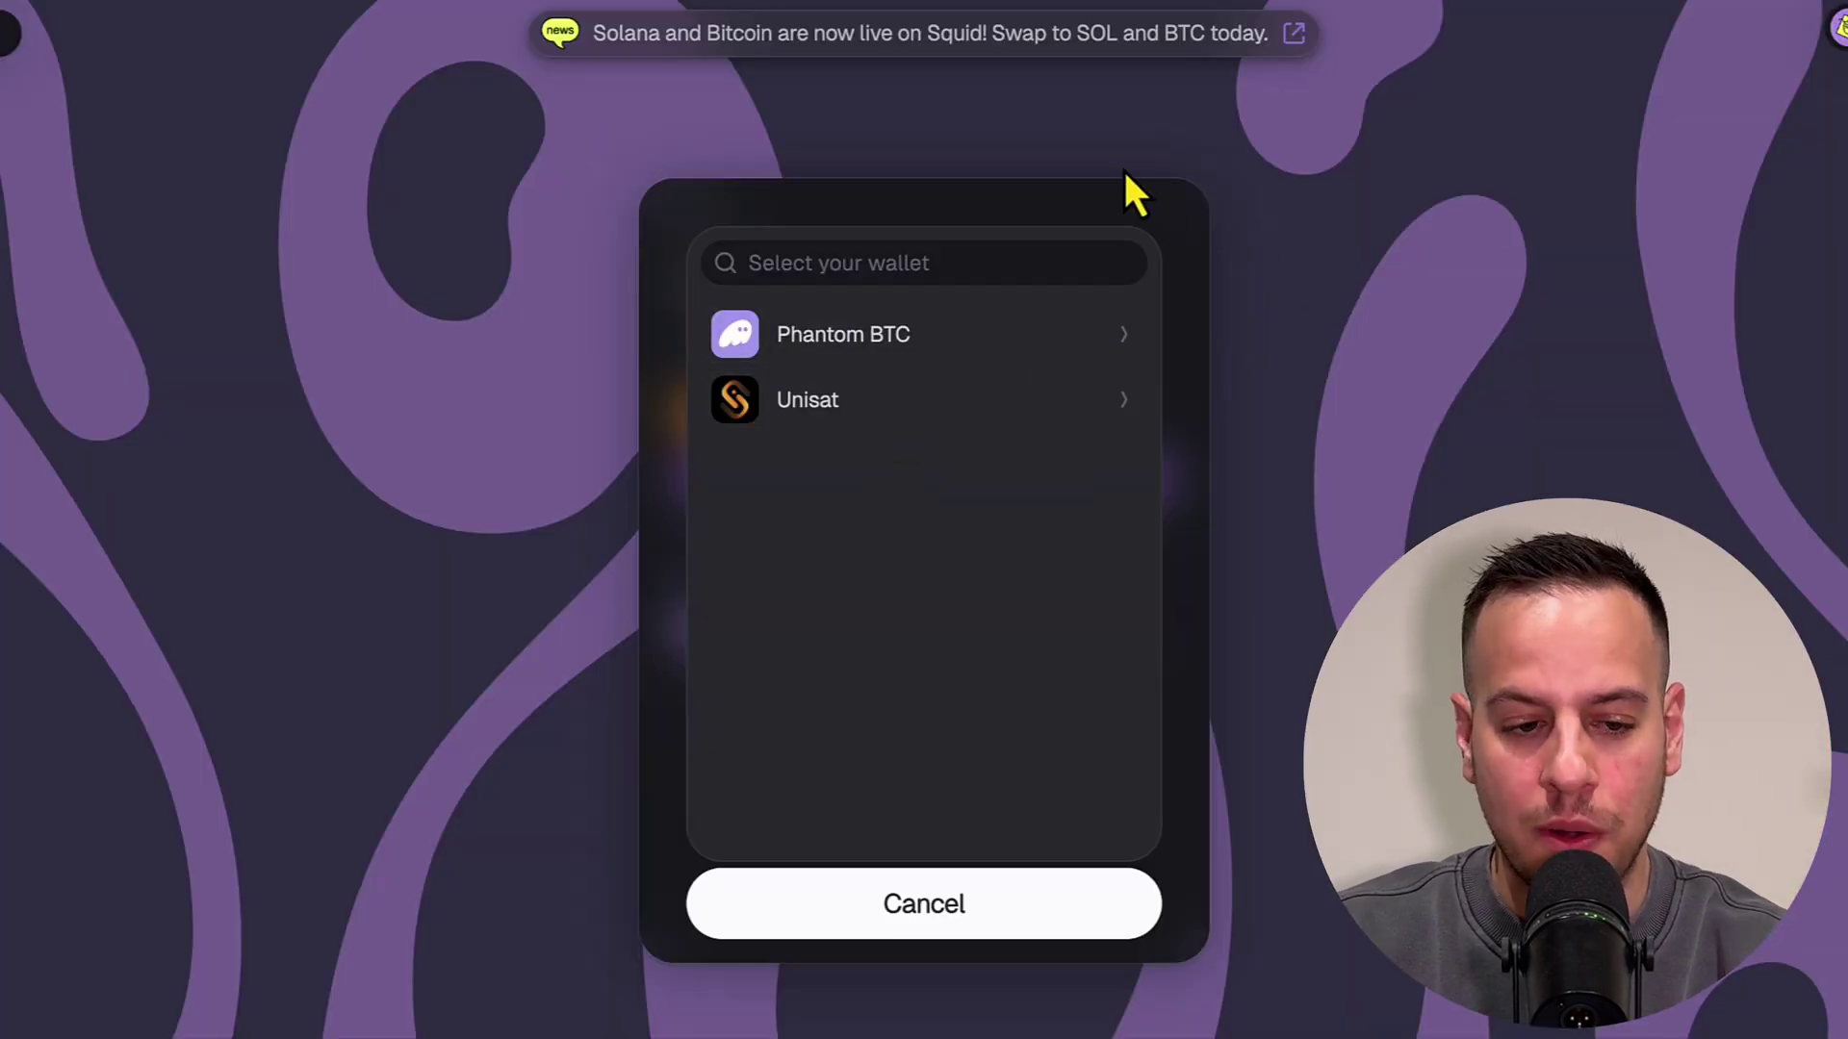
Dismiss the Bitcoin wallet list and check the recipient wallet, keeping the current receiving address
{"action": "left_click", "coordinate": [855, 922]}
{"action": "left_click", "coordinate": [856, 664]}
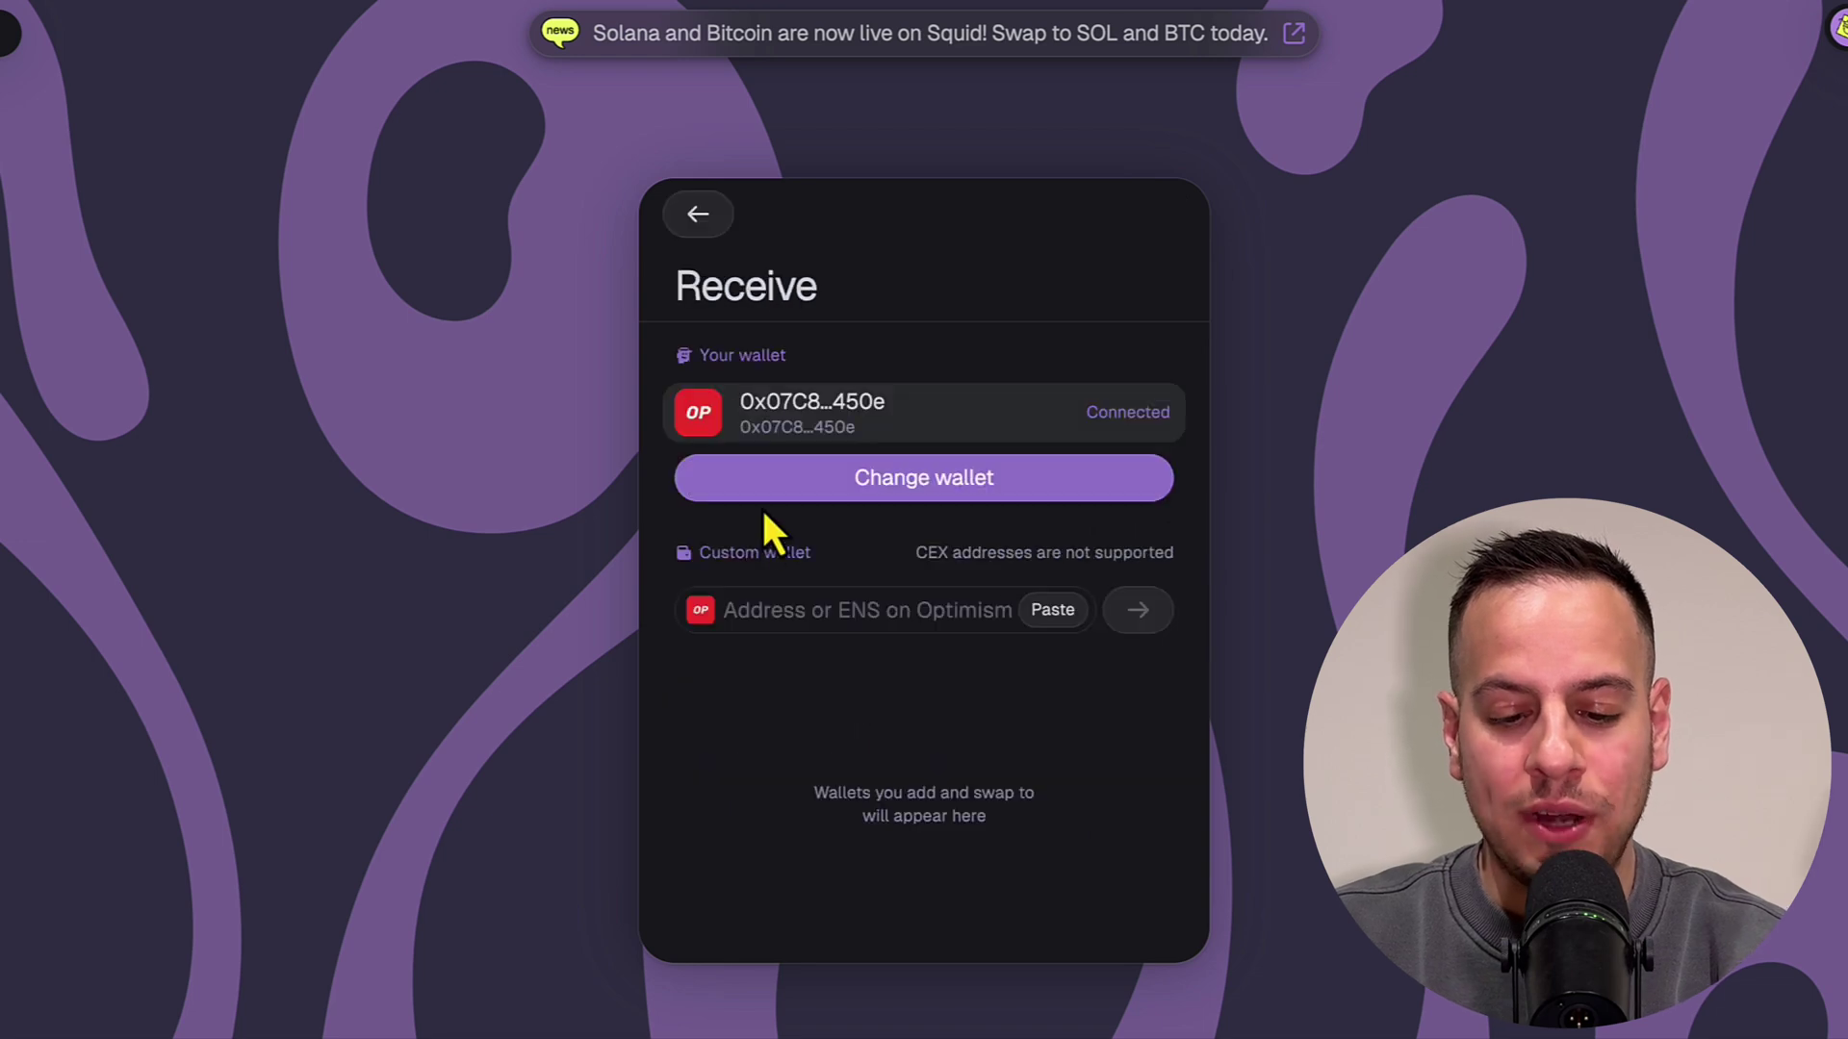
{"action": "left_click", "coordinate": [699, 214]}
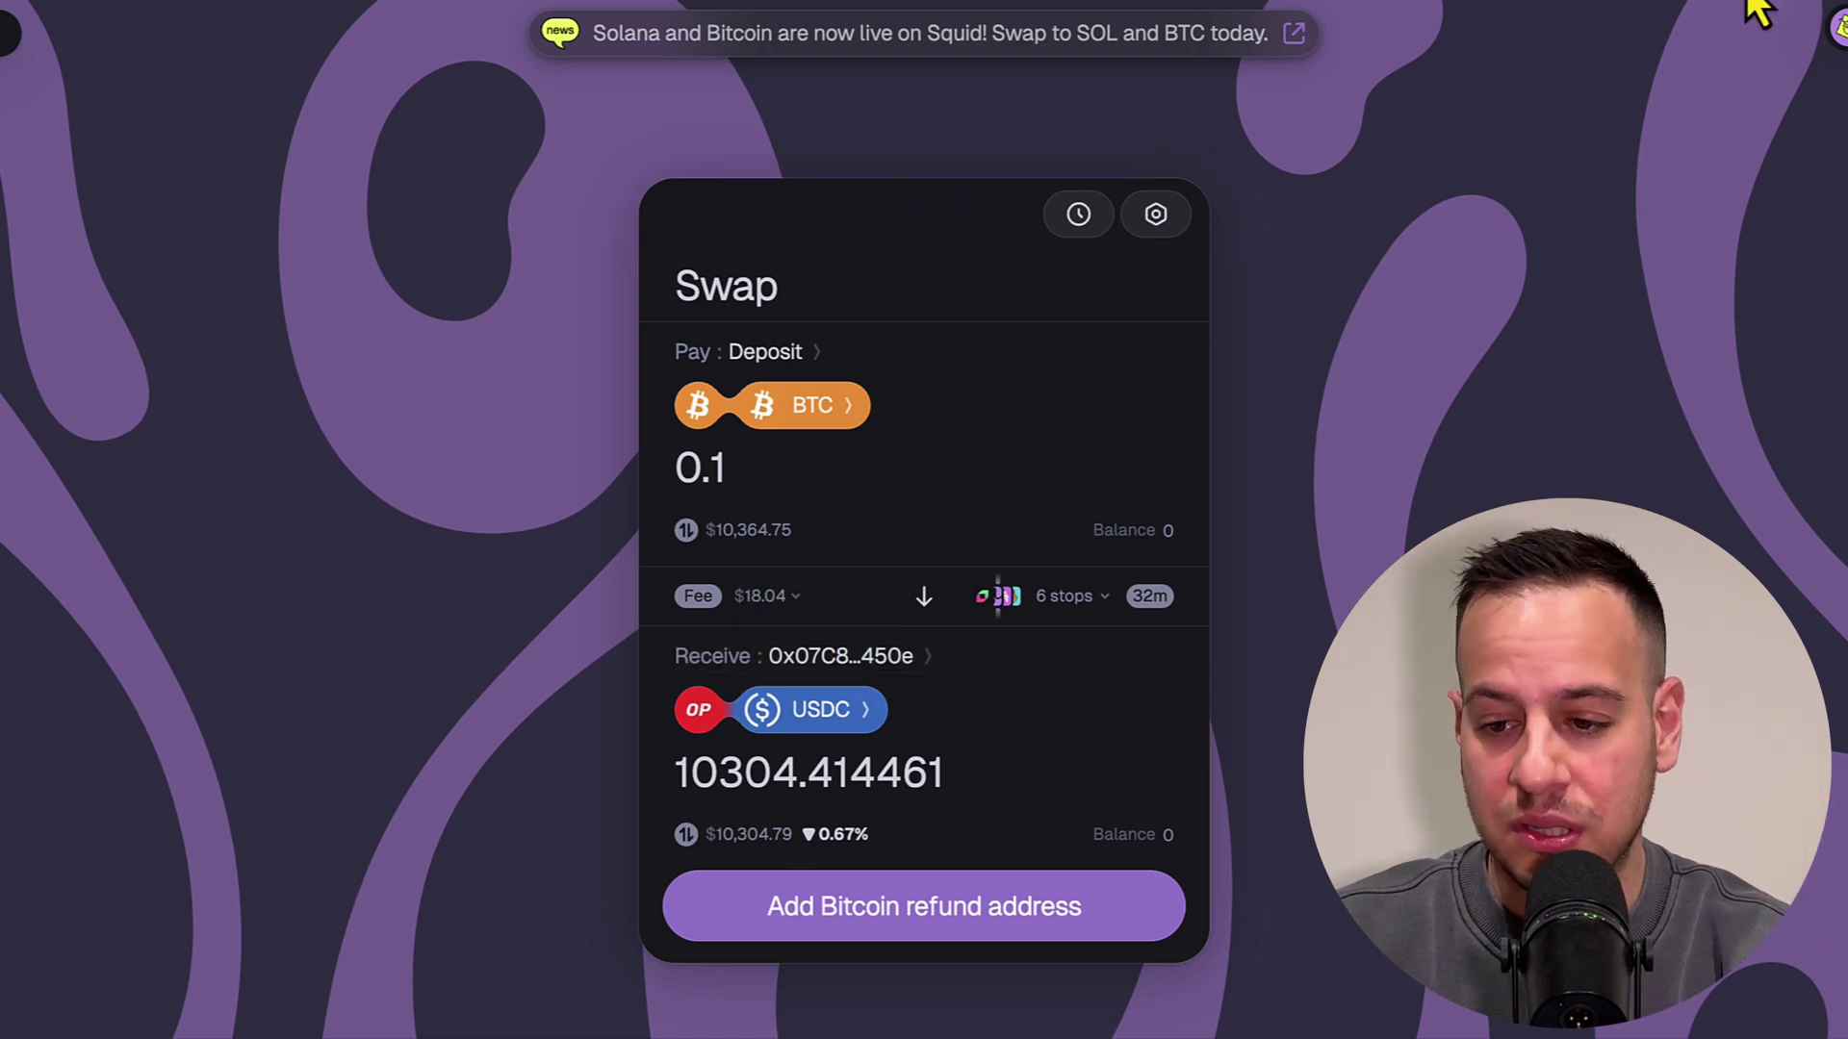
{"action": "left_click", "coordinate": [847, 664]}
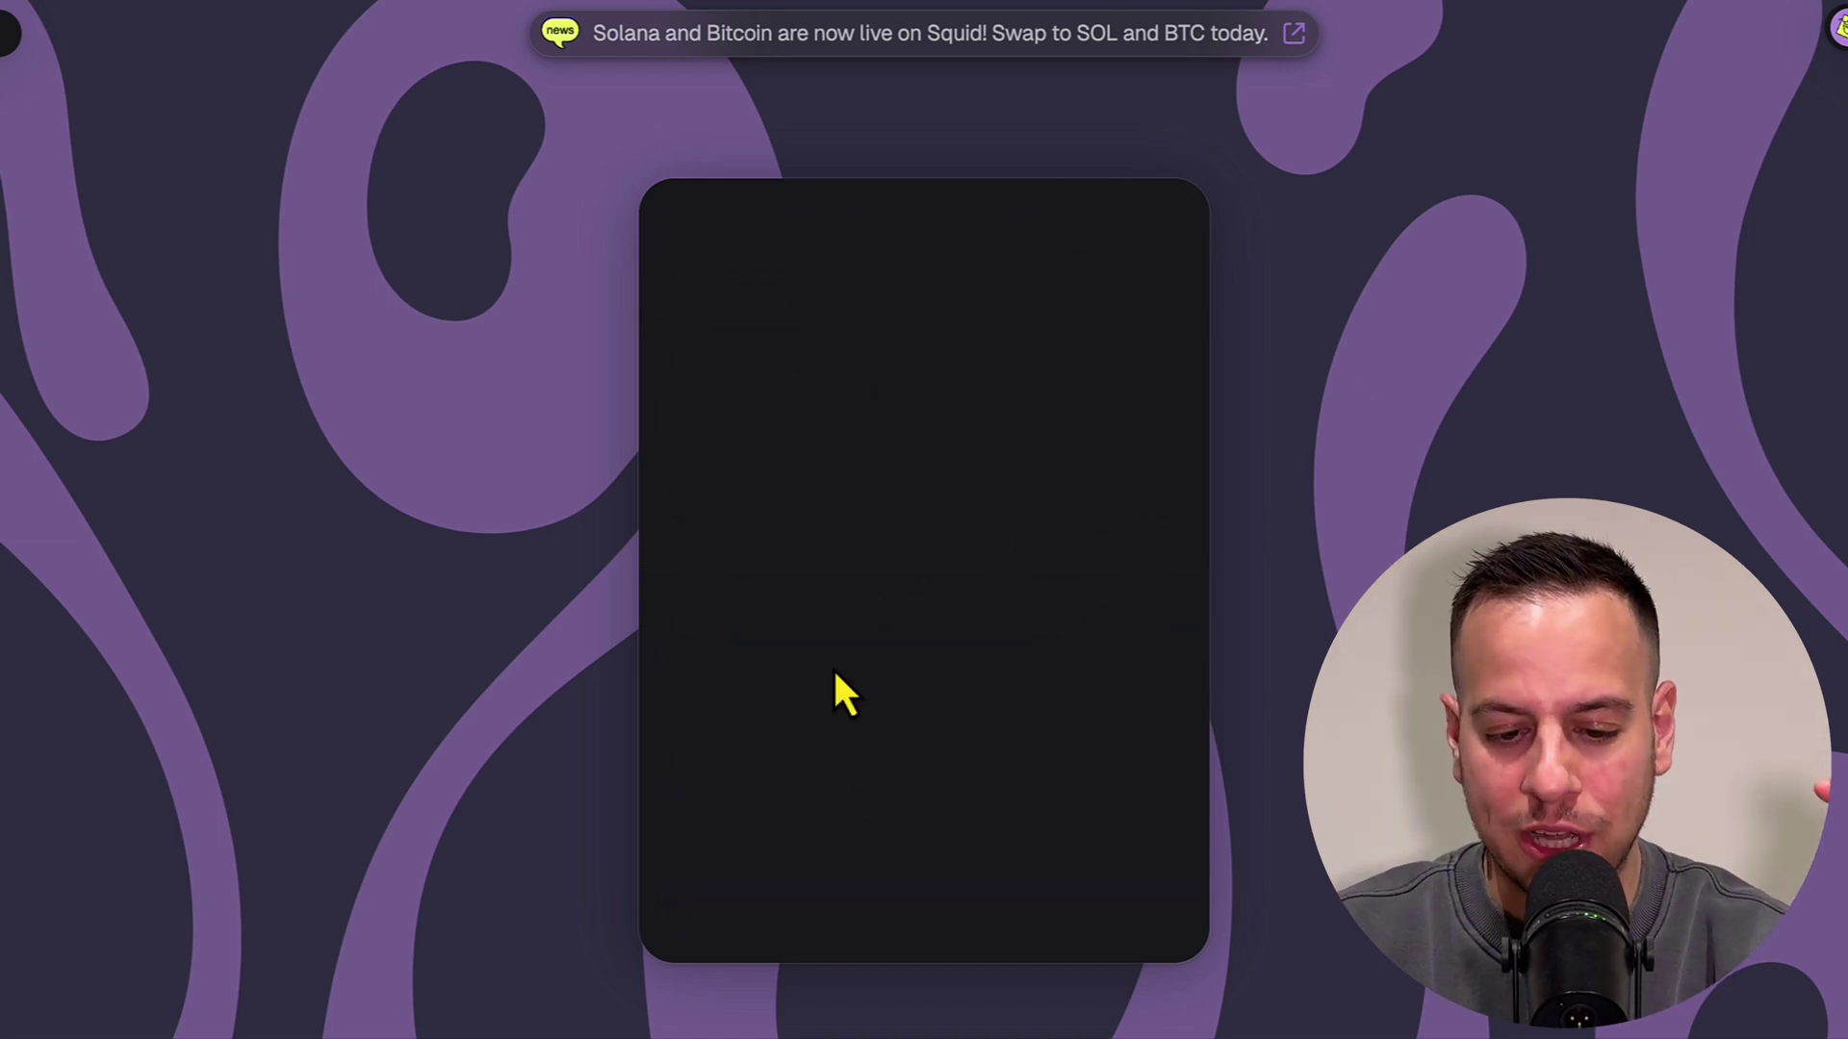
{"action": "left_click", "coordinate": [878, 481]}
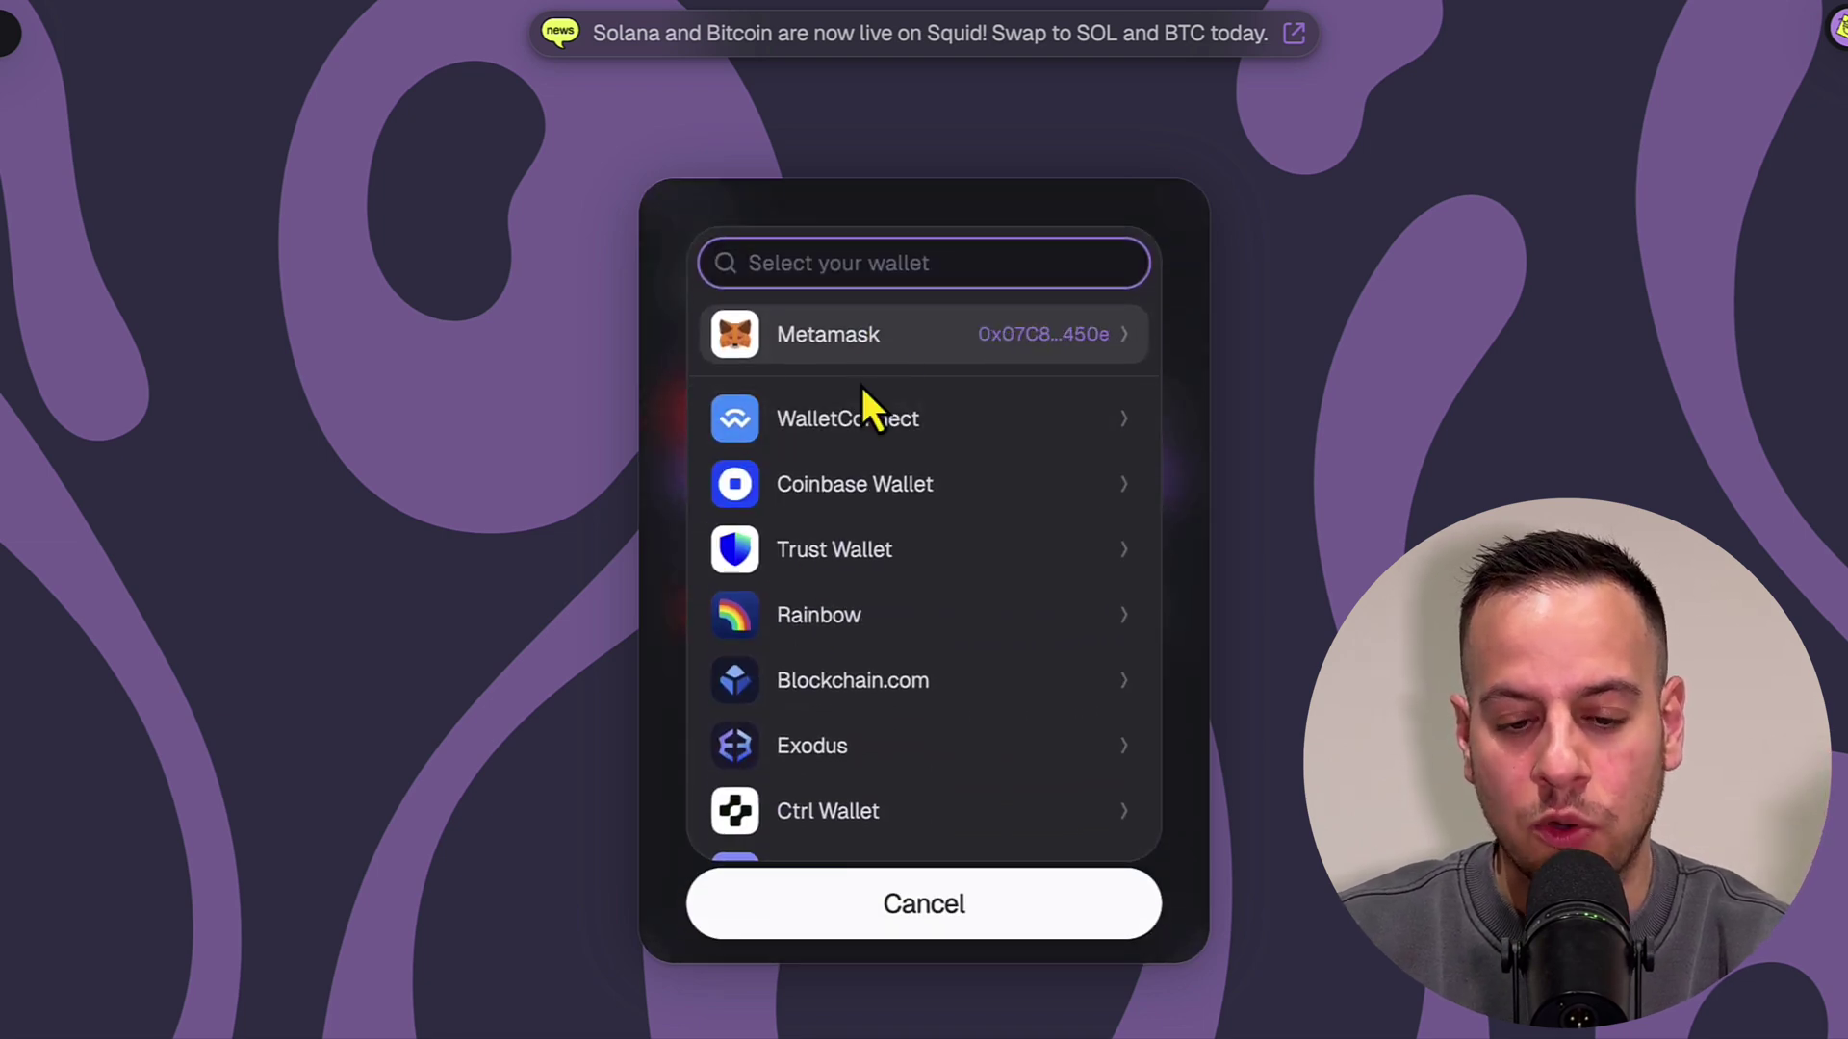
{"action": "left_click", "coordinate": [976, 909]}
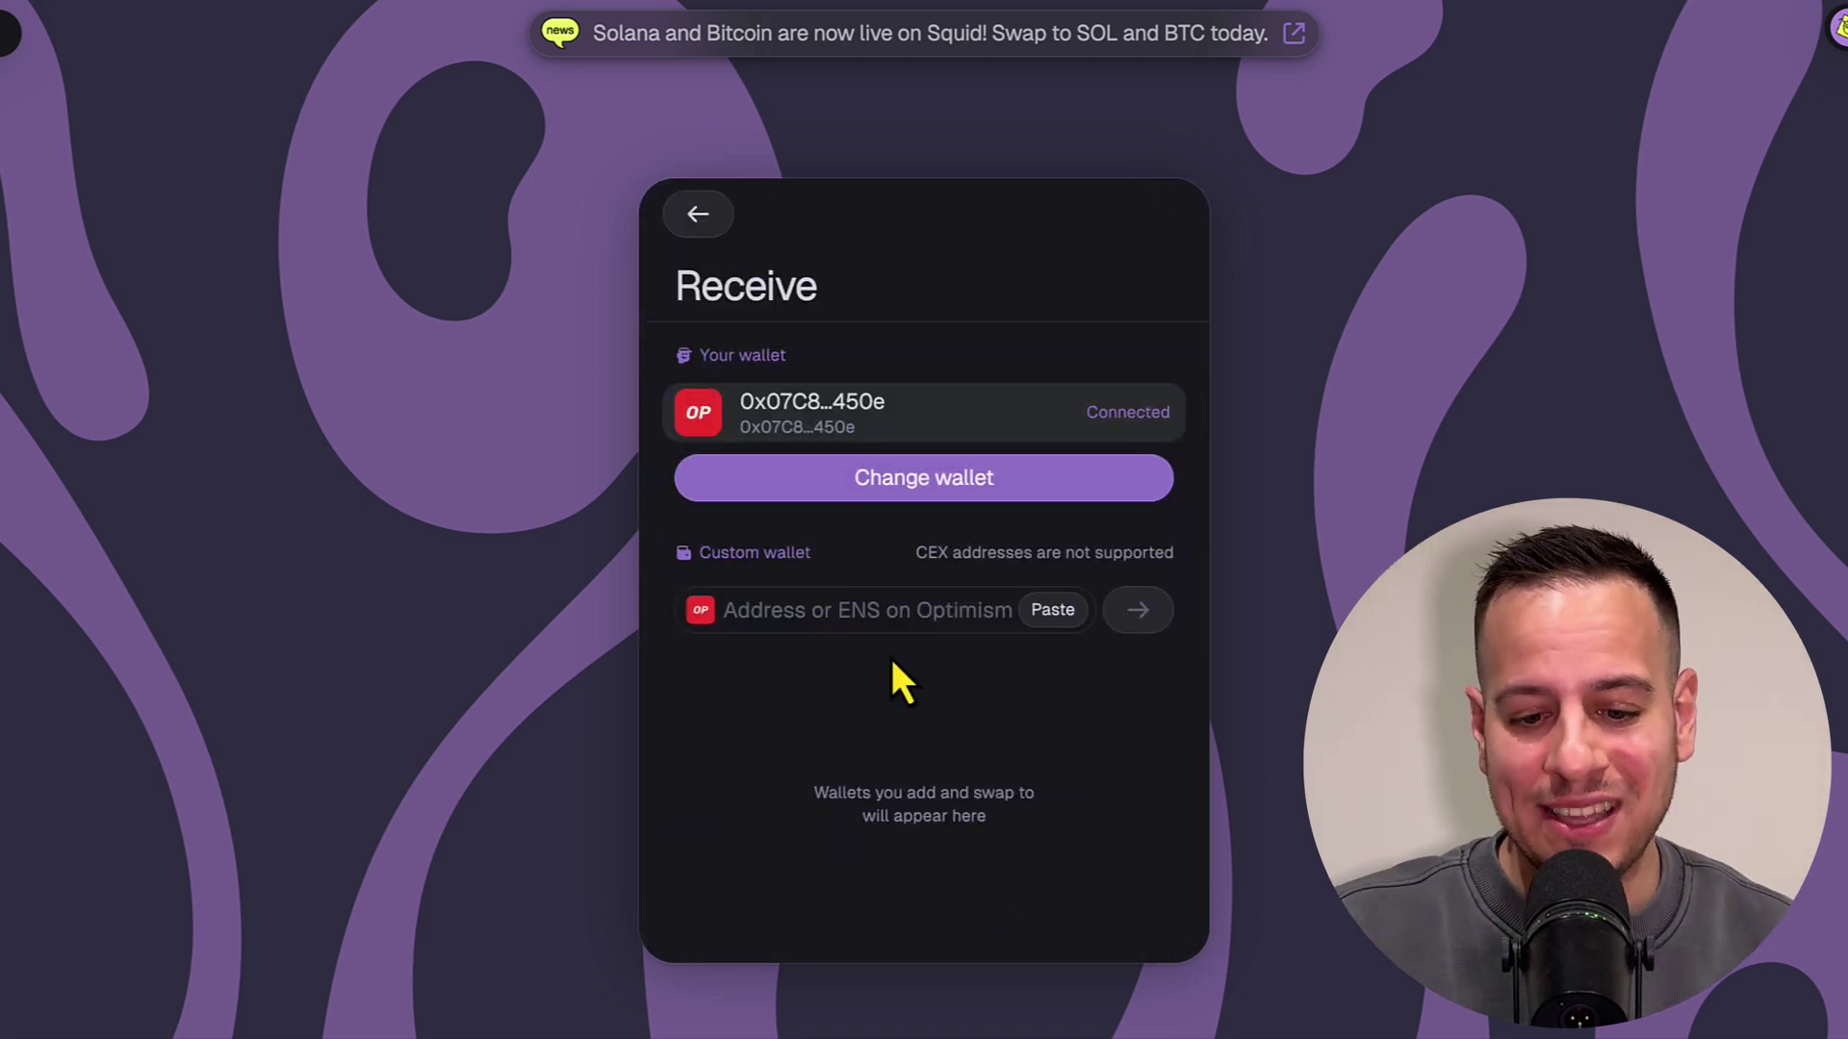
{"action": "left_click", "coordinate": [710, 223]}
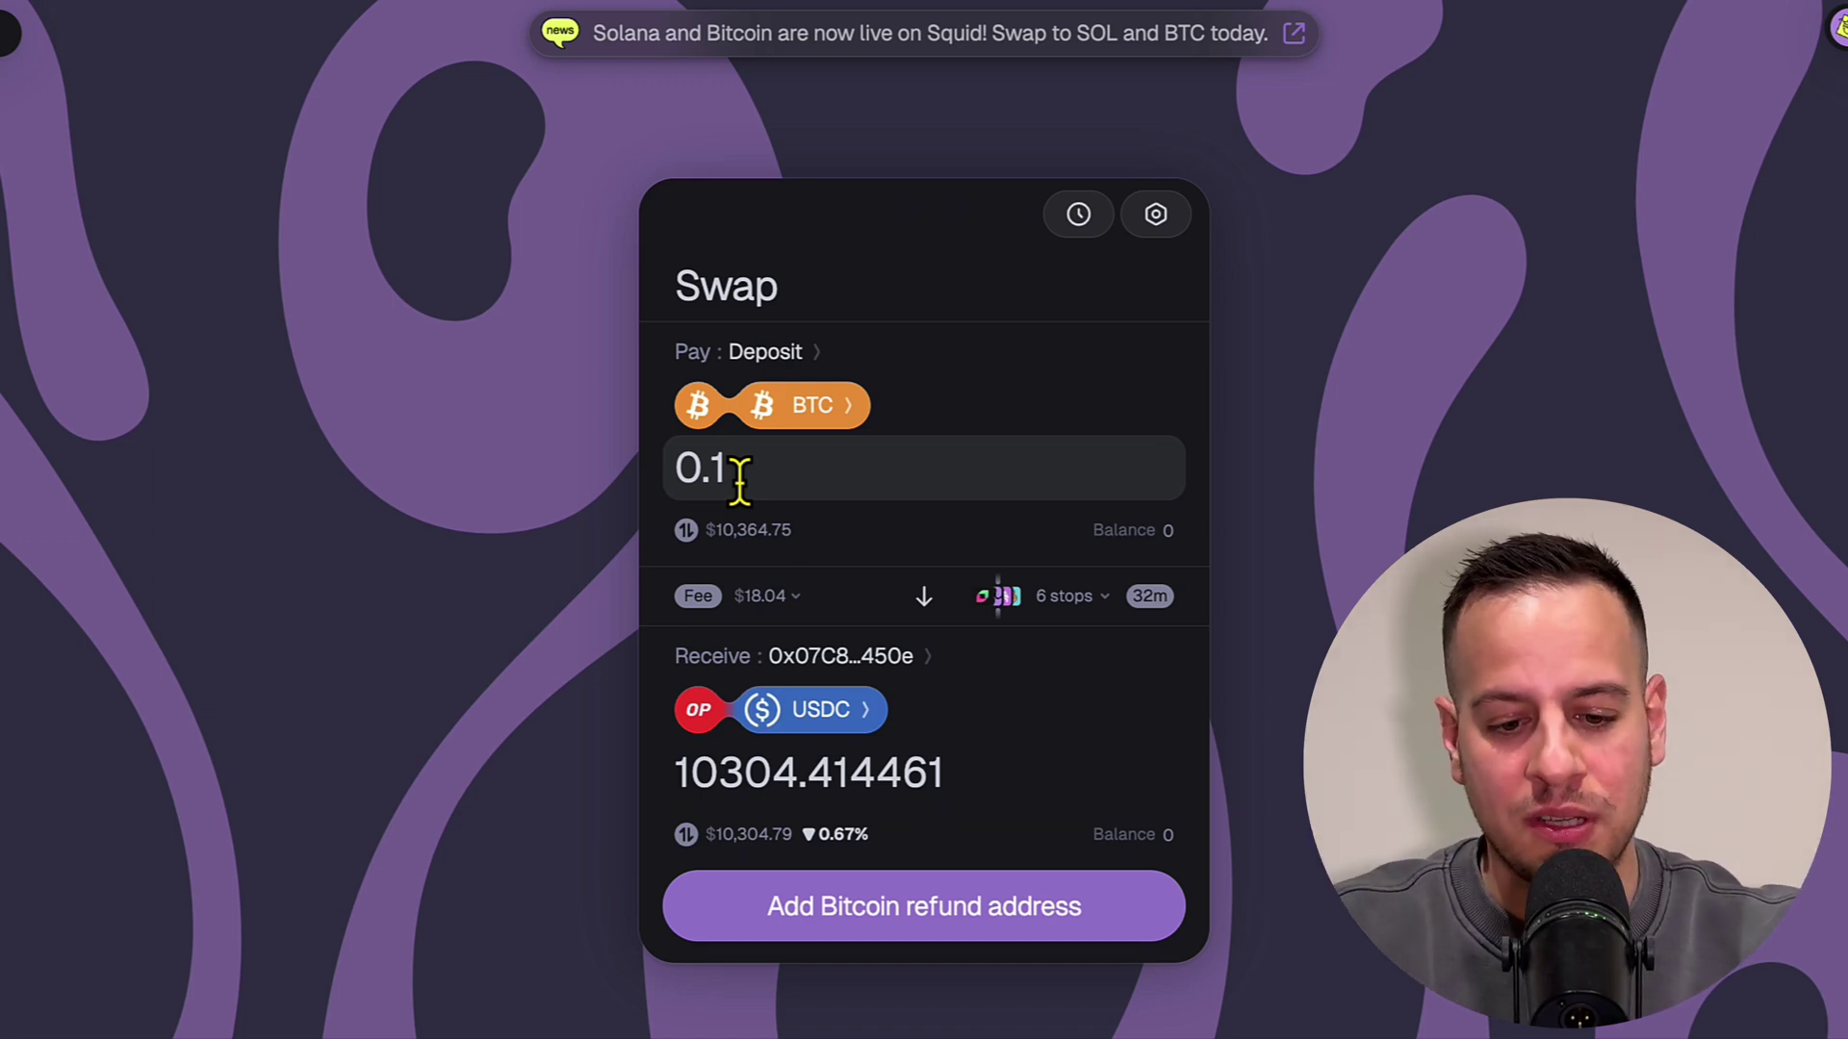
{"action": "left_click_drag", "start_coordinate": [695, 776], "coordinate": [999, 784]}
{"action": "left_click", "coordinate": [906, 750]}
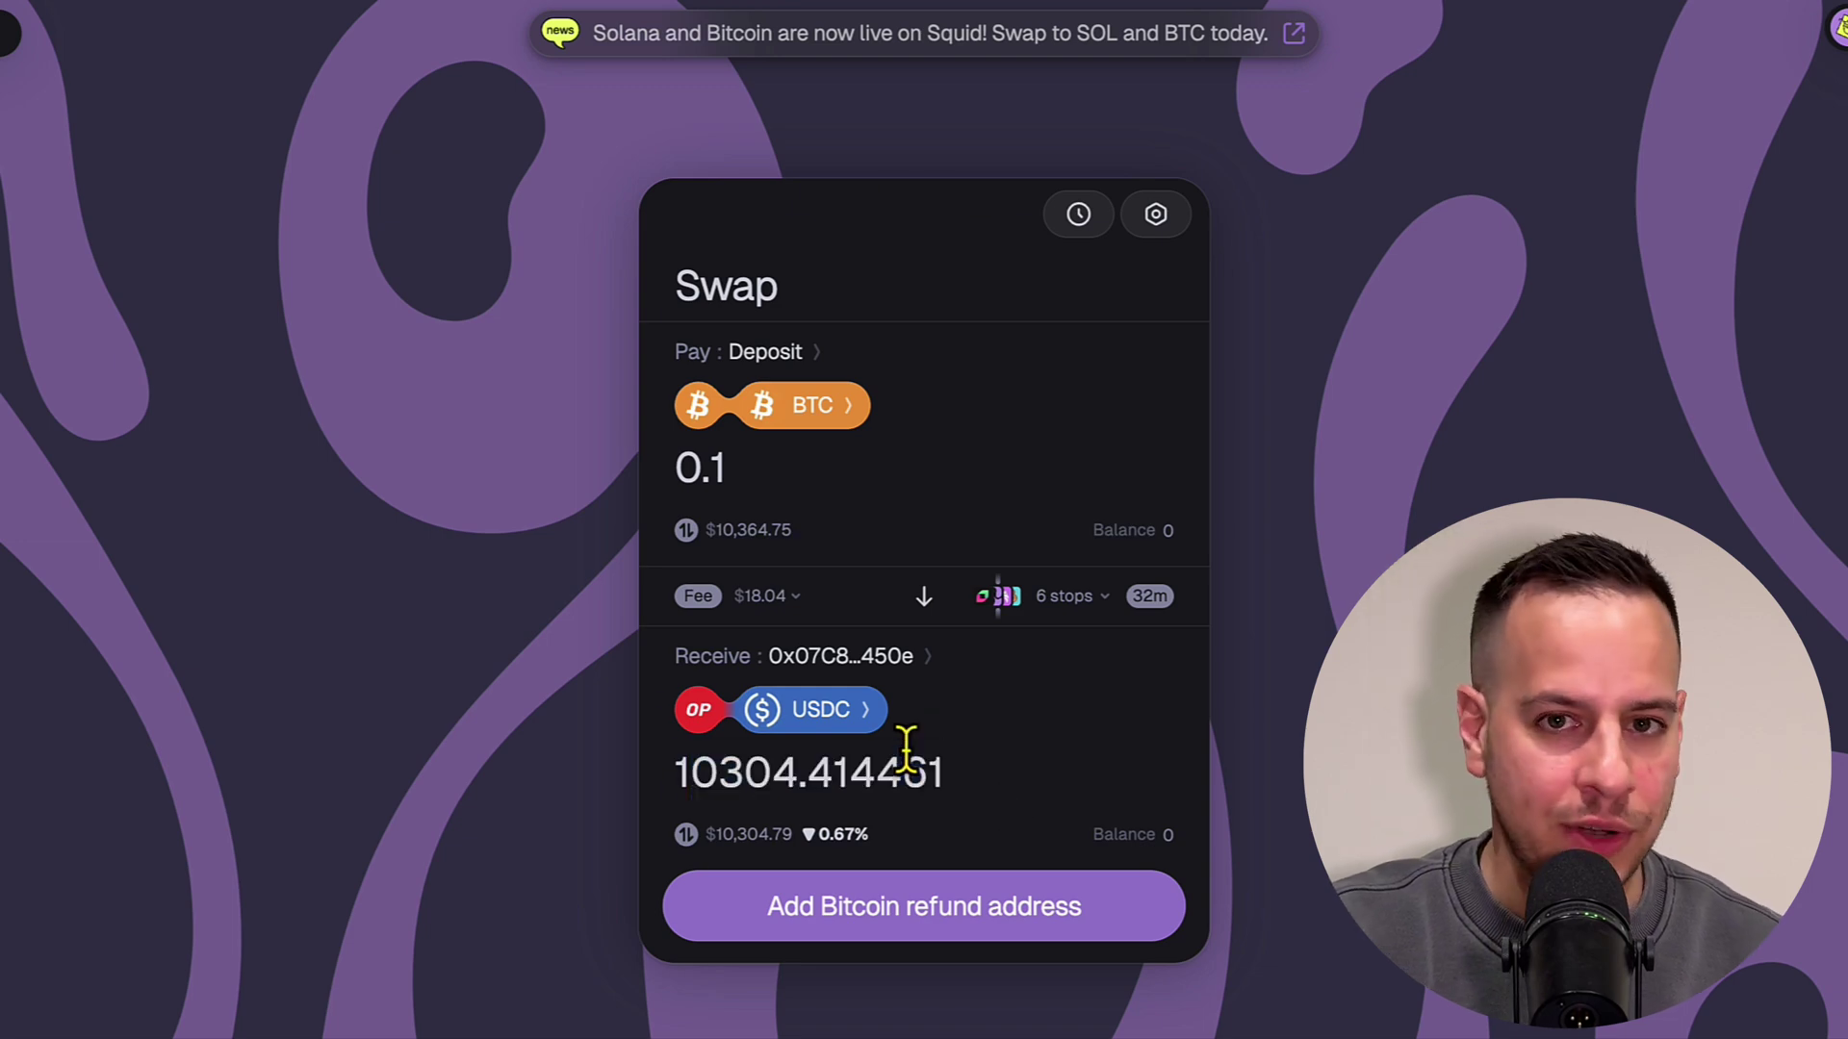
{"action": "double_click", "coordinate": [905, 750]}
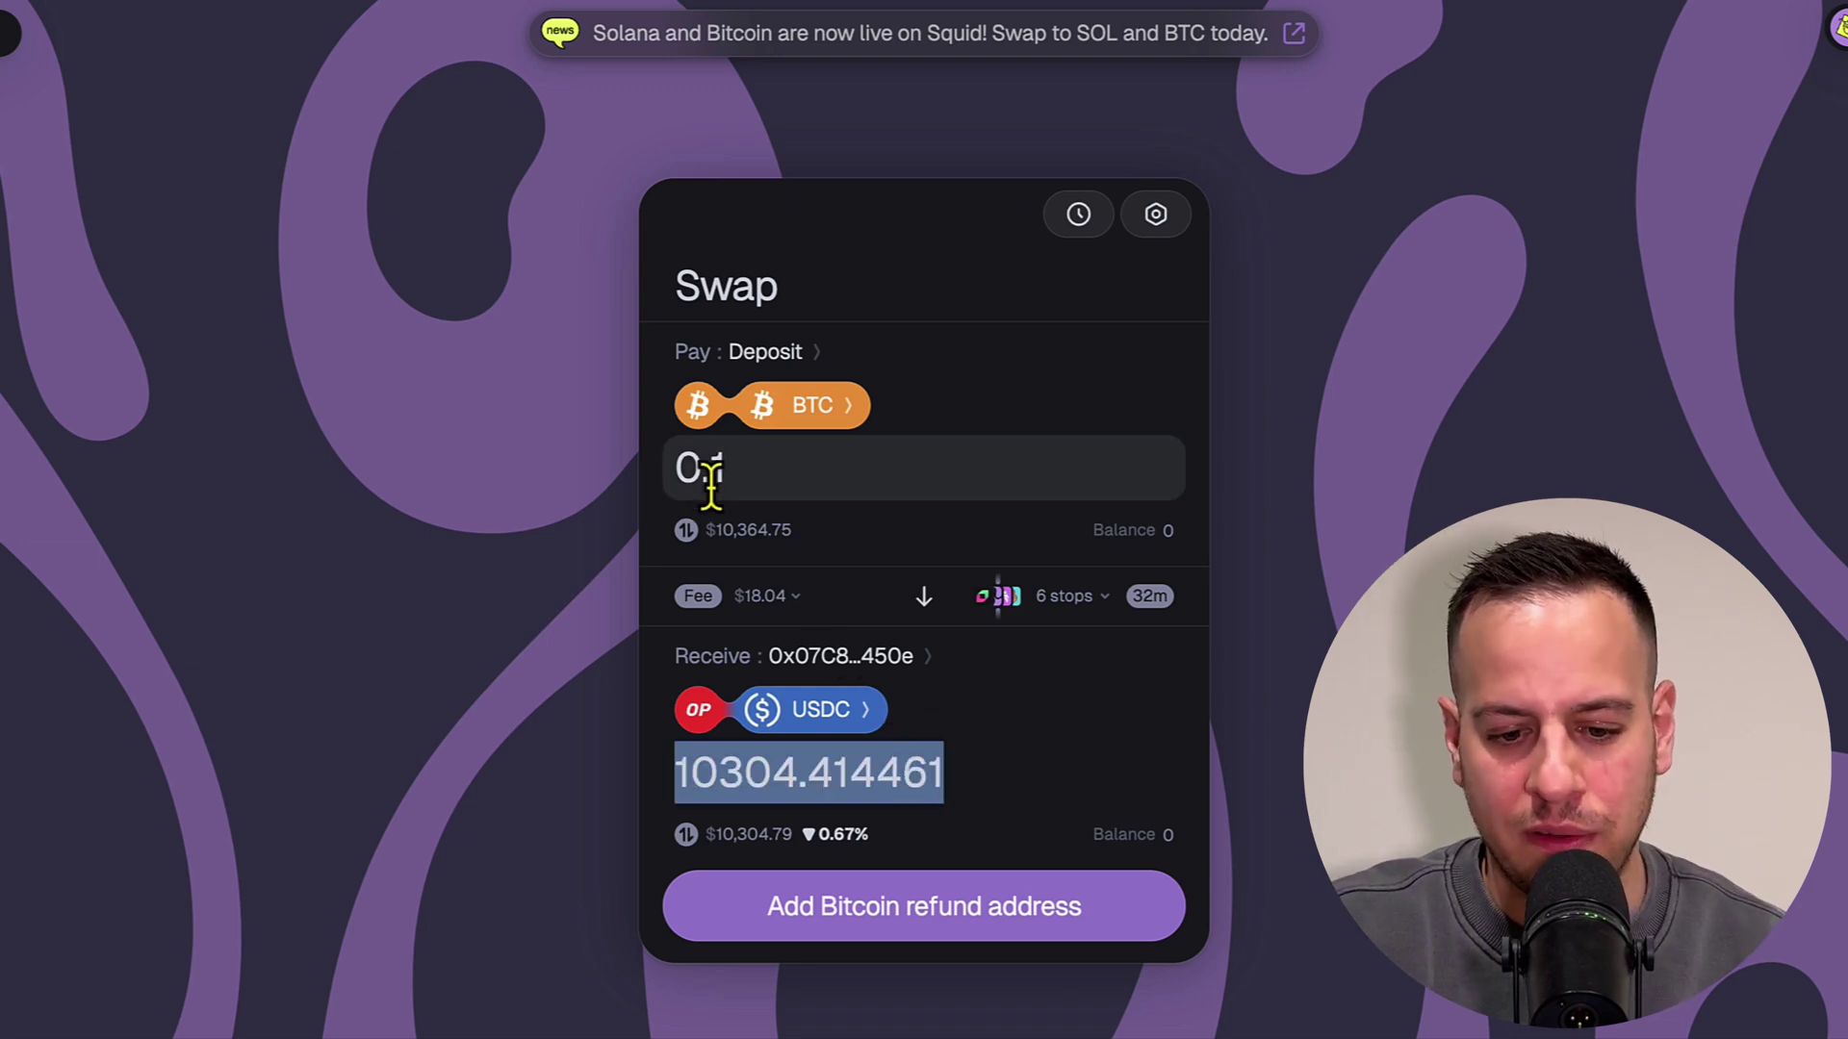
{"action": "left_click", "coordinate": [693, 465]}
{"action": "left_click", "coordinate": [678, 470]}
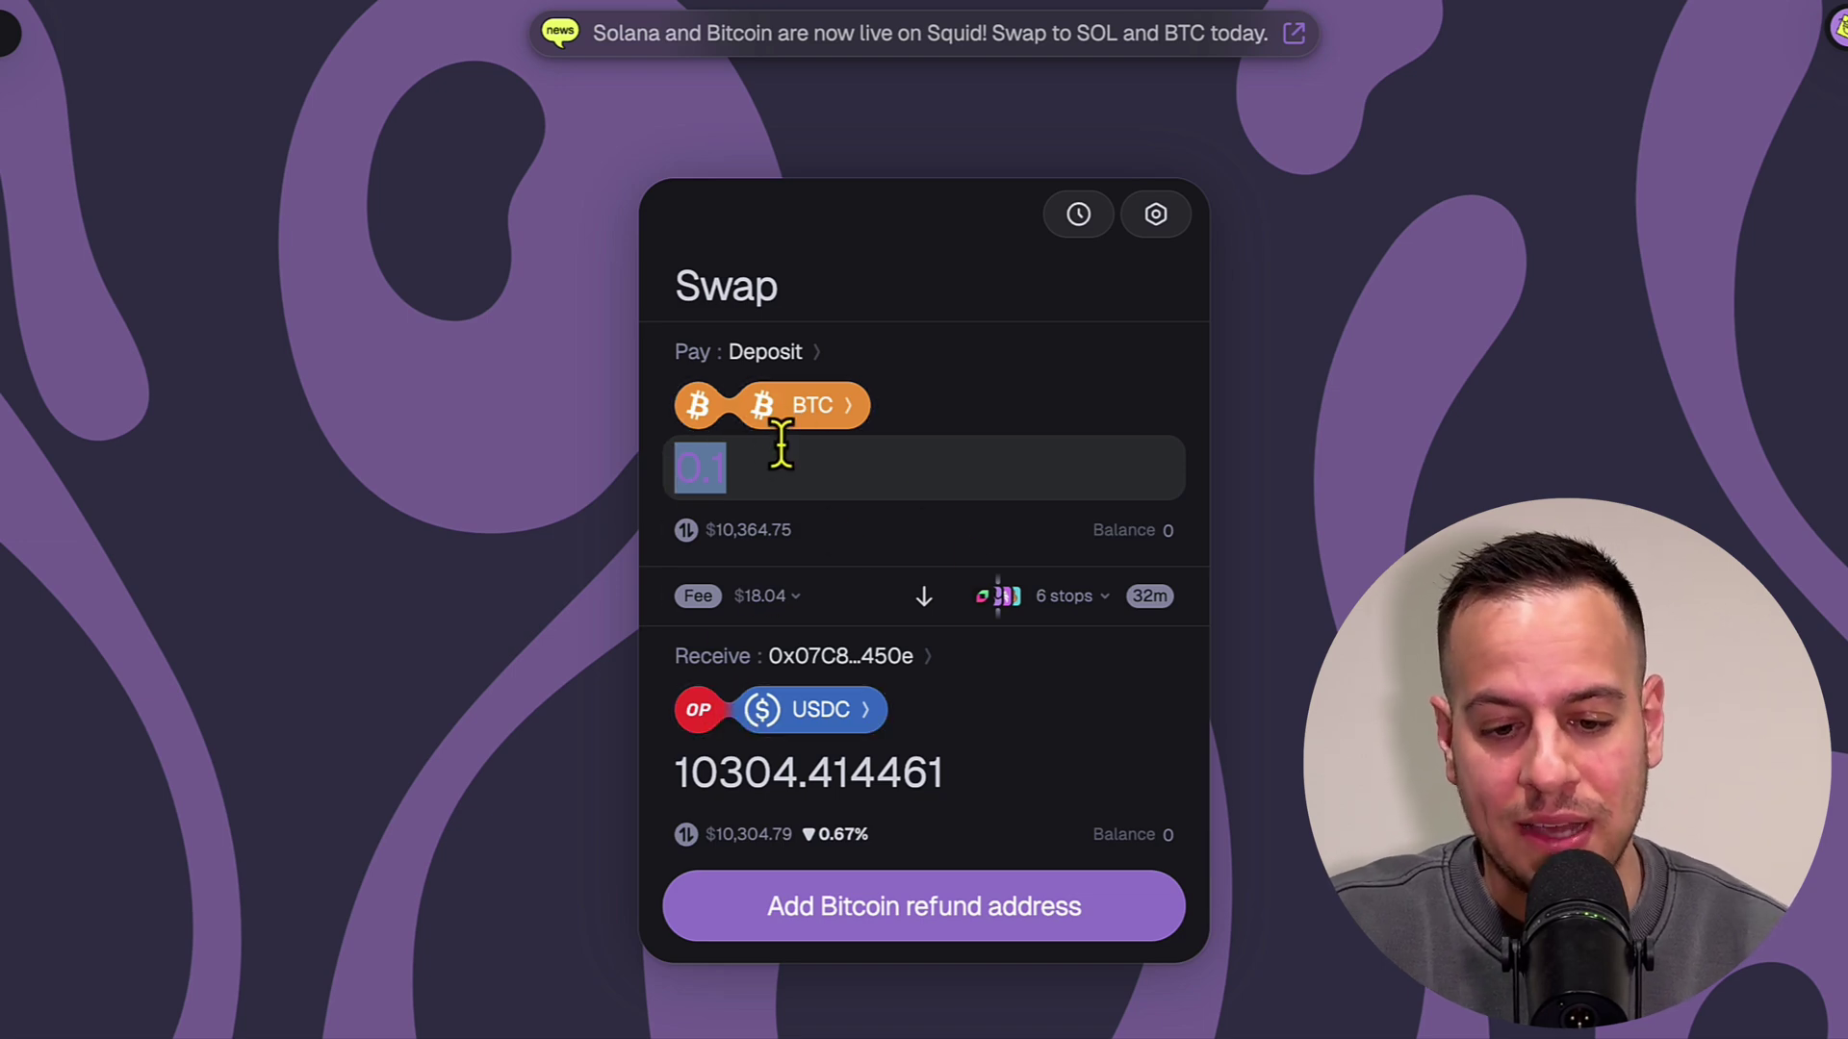
{"action": "left_click", "coordinate": [886, 895]}
{"action": "left_click", "coordinate": [837, 474]}
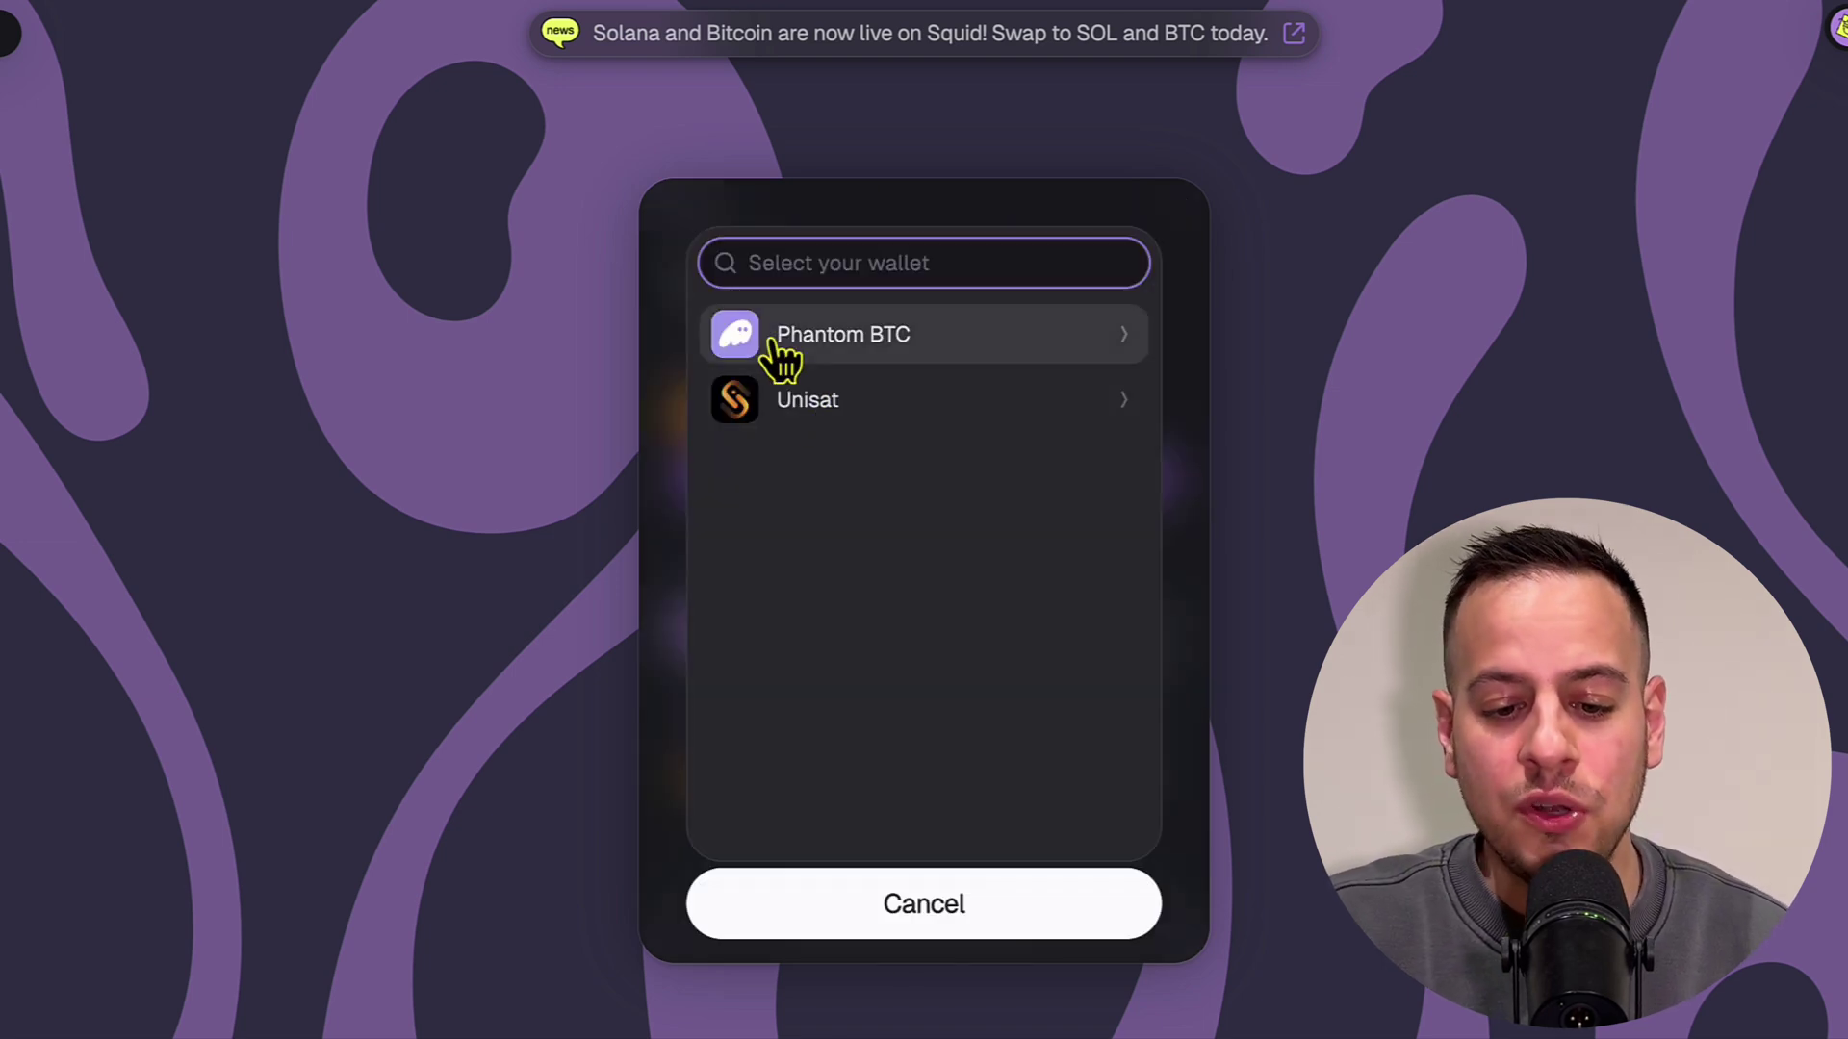
{"action": "left_click", "coordinate": [780, 703]}
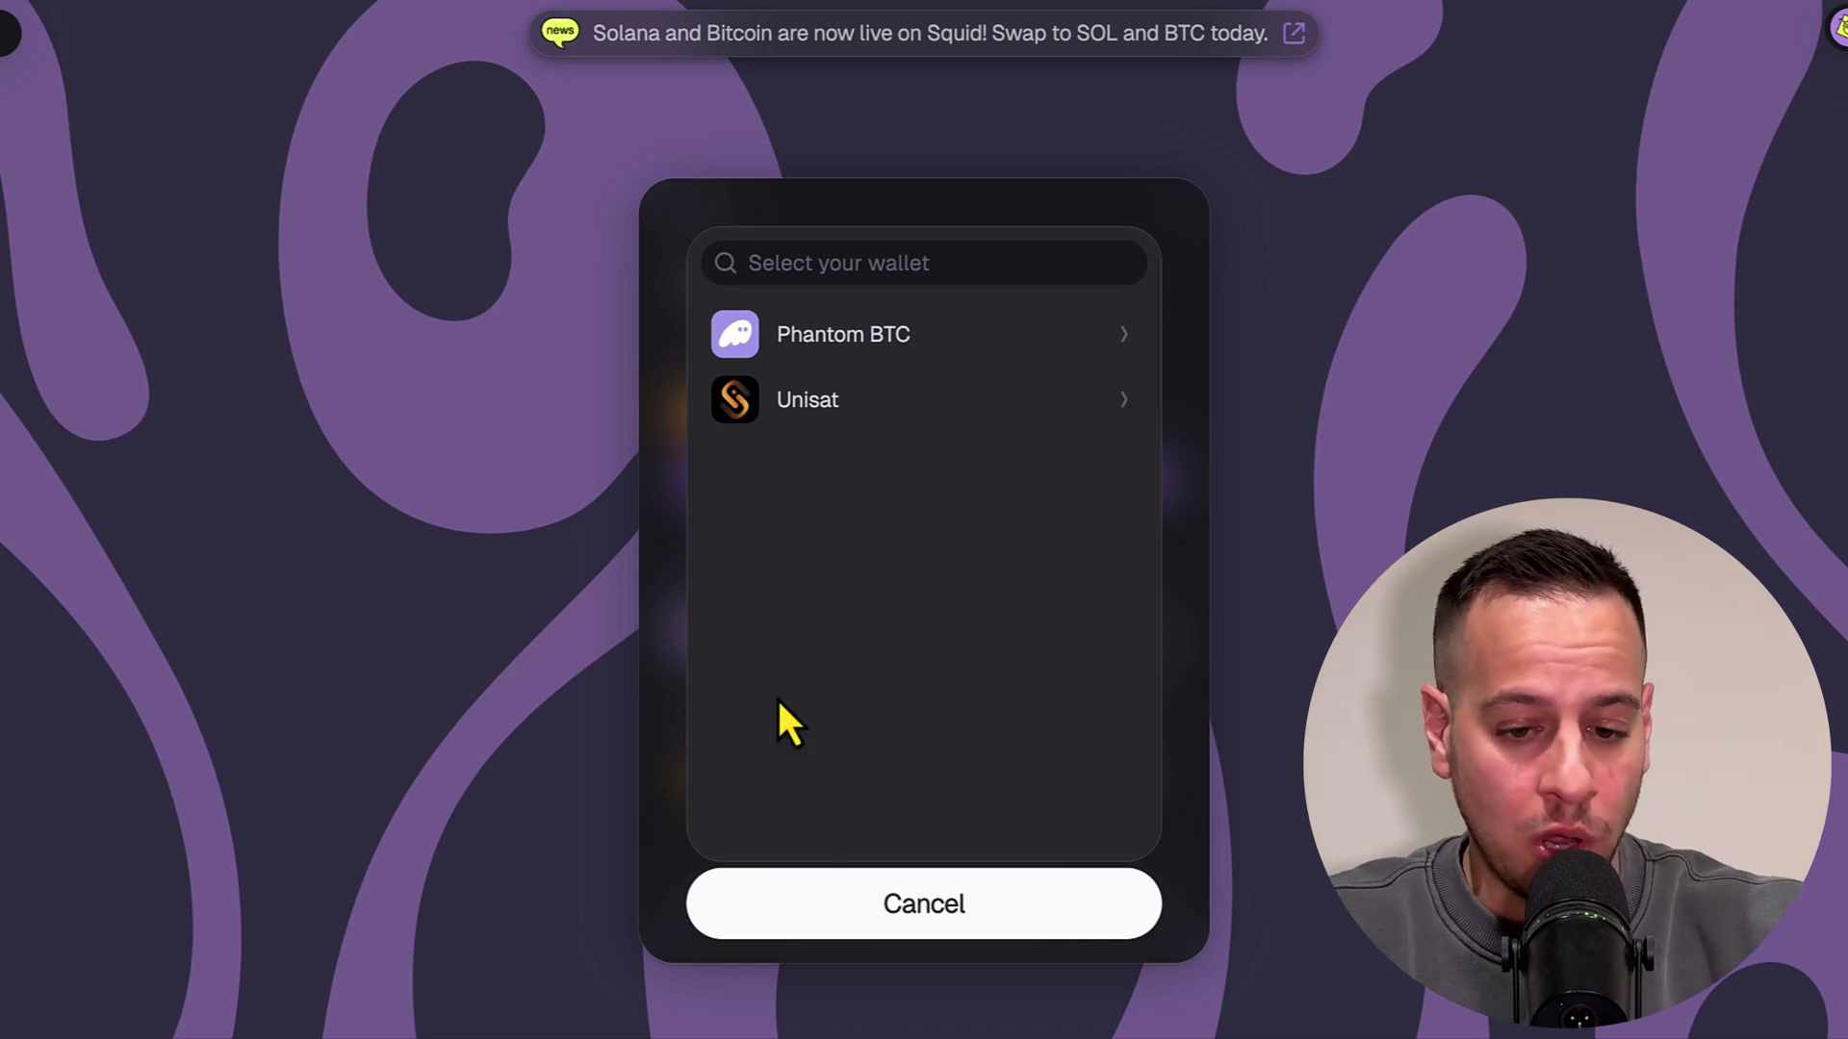
{"action": "left_click", "coordinate": [828, 909]}
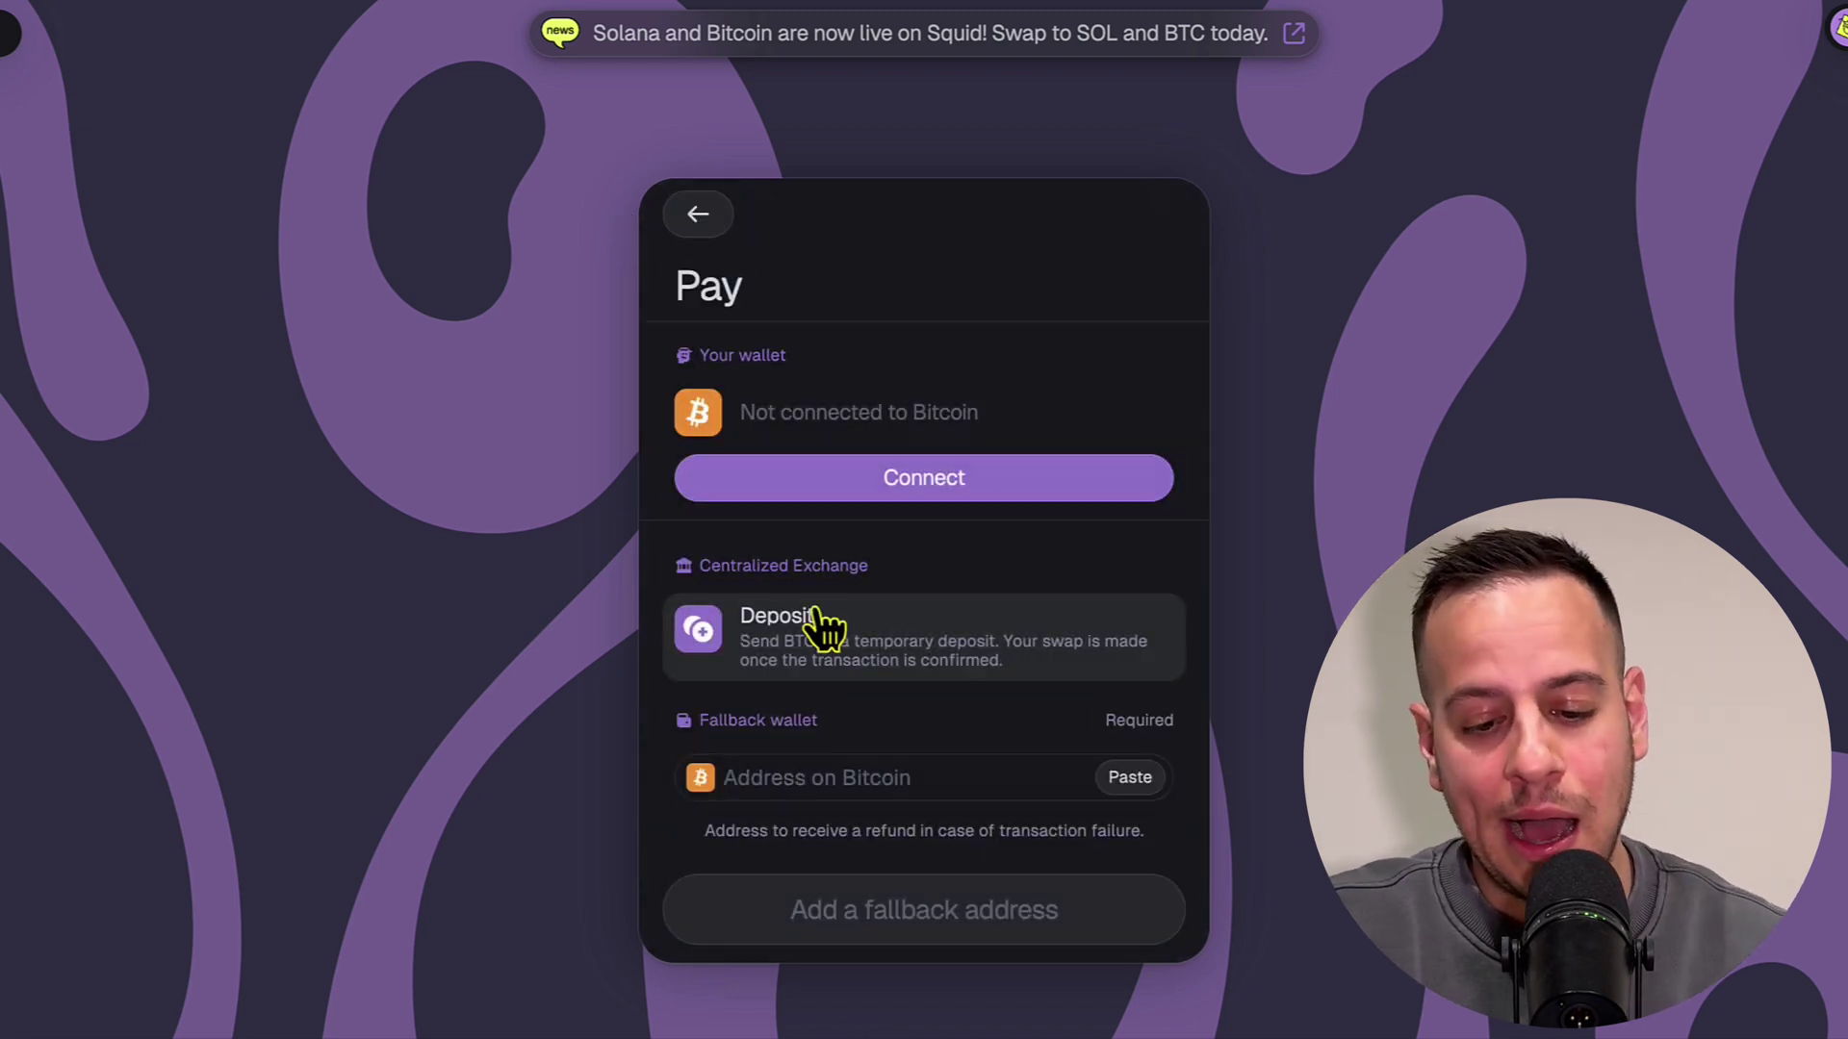
{"action": "left_click", "coordinate": [699, 227]}
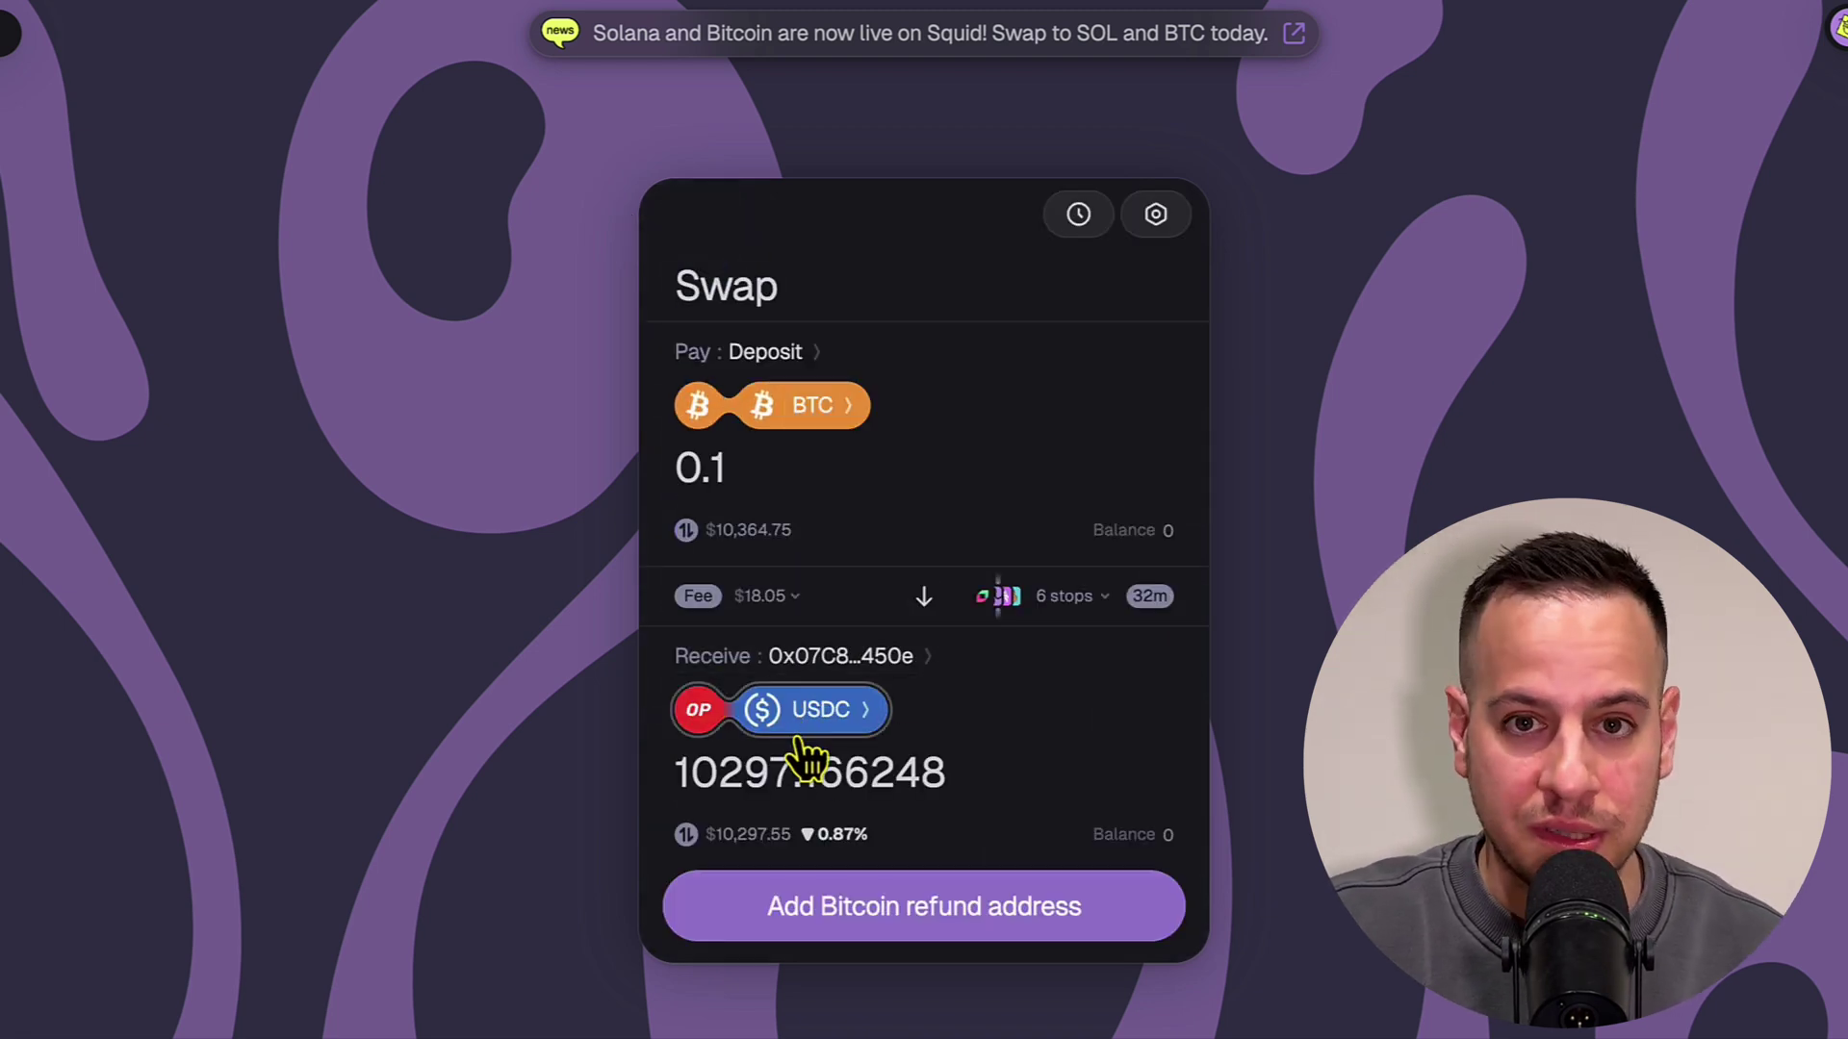
{"action": "left_click_drag", "start_coordinate": [717, 773], "coordinate": [913, 775]}
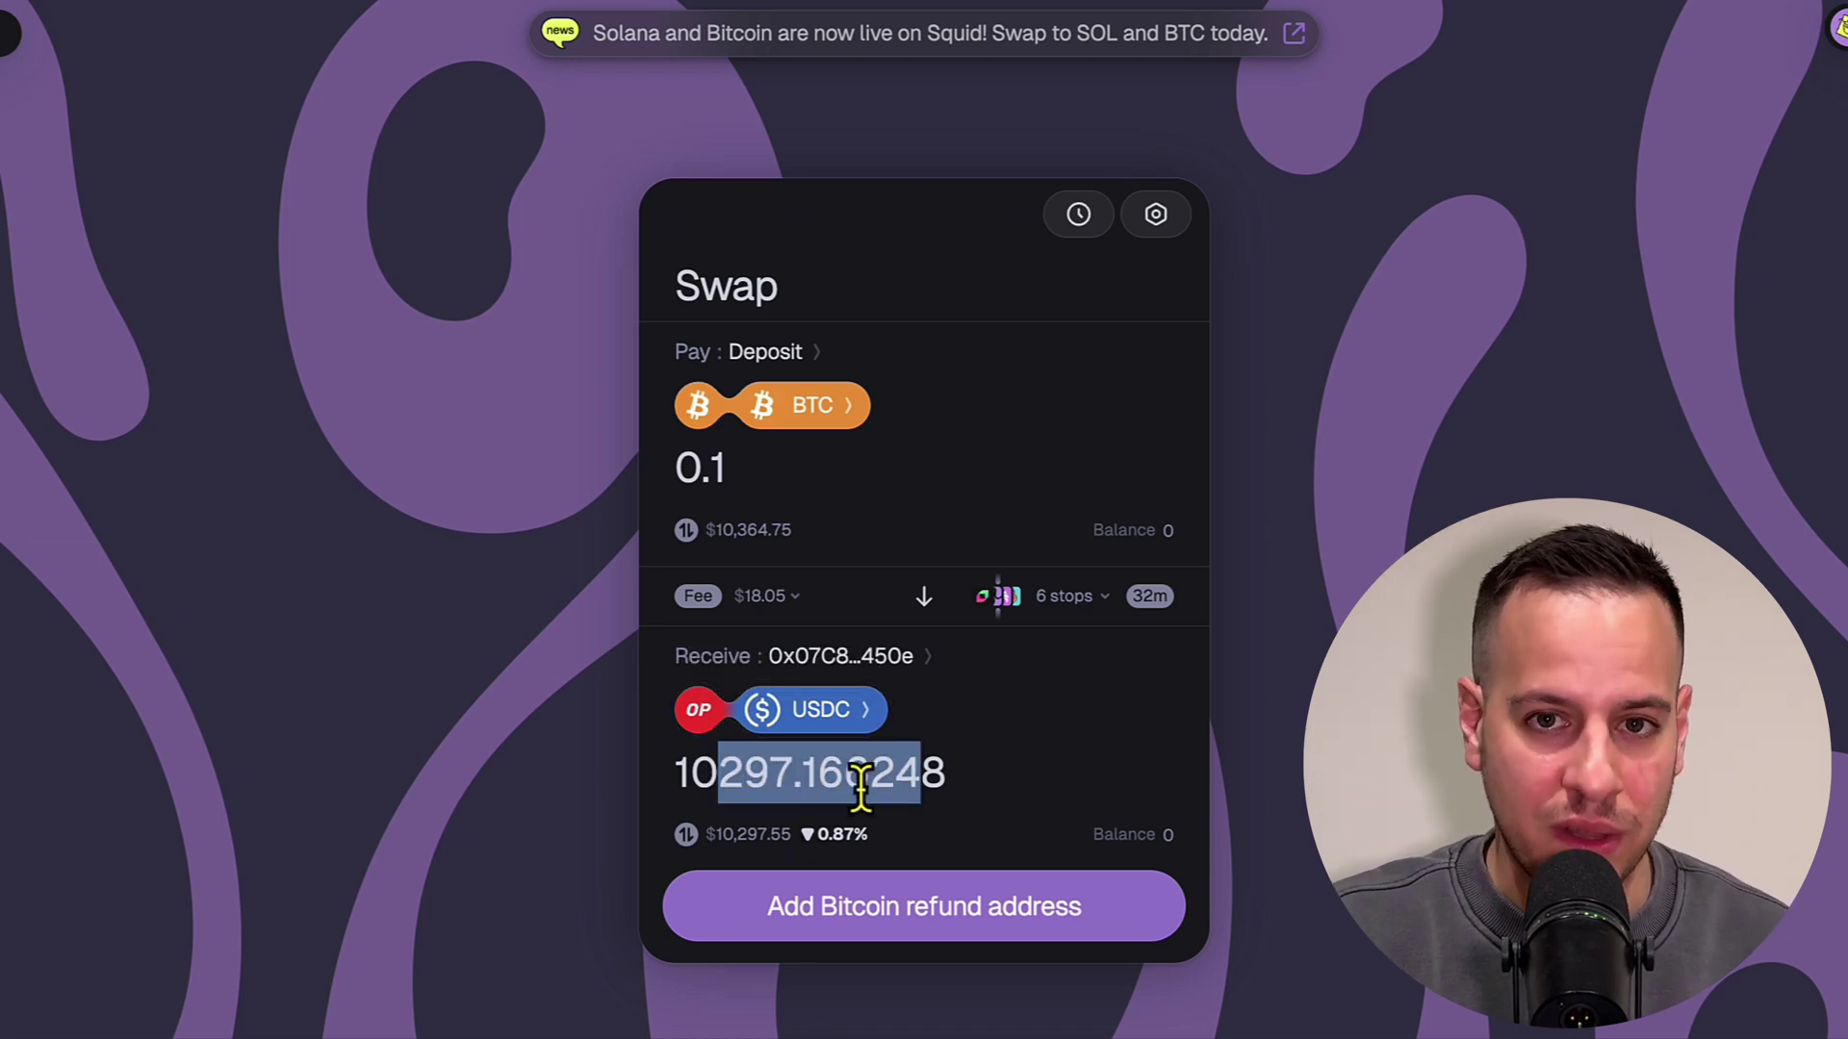
{"action": "double_click", "coordinate": [795, 749]}
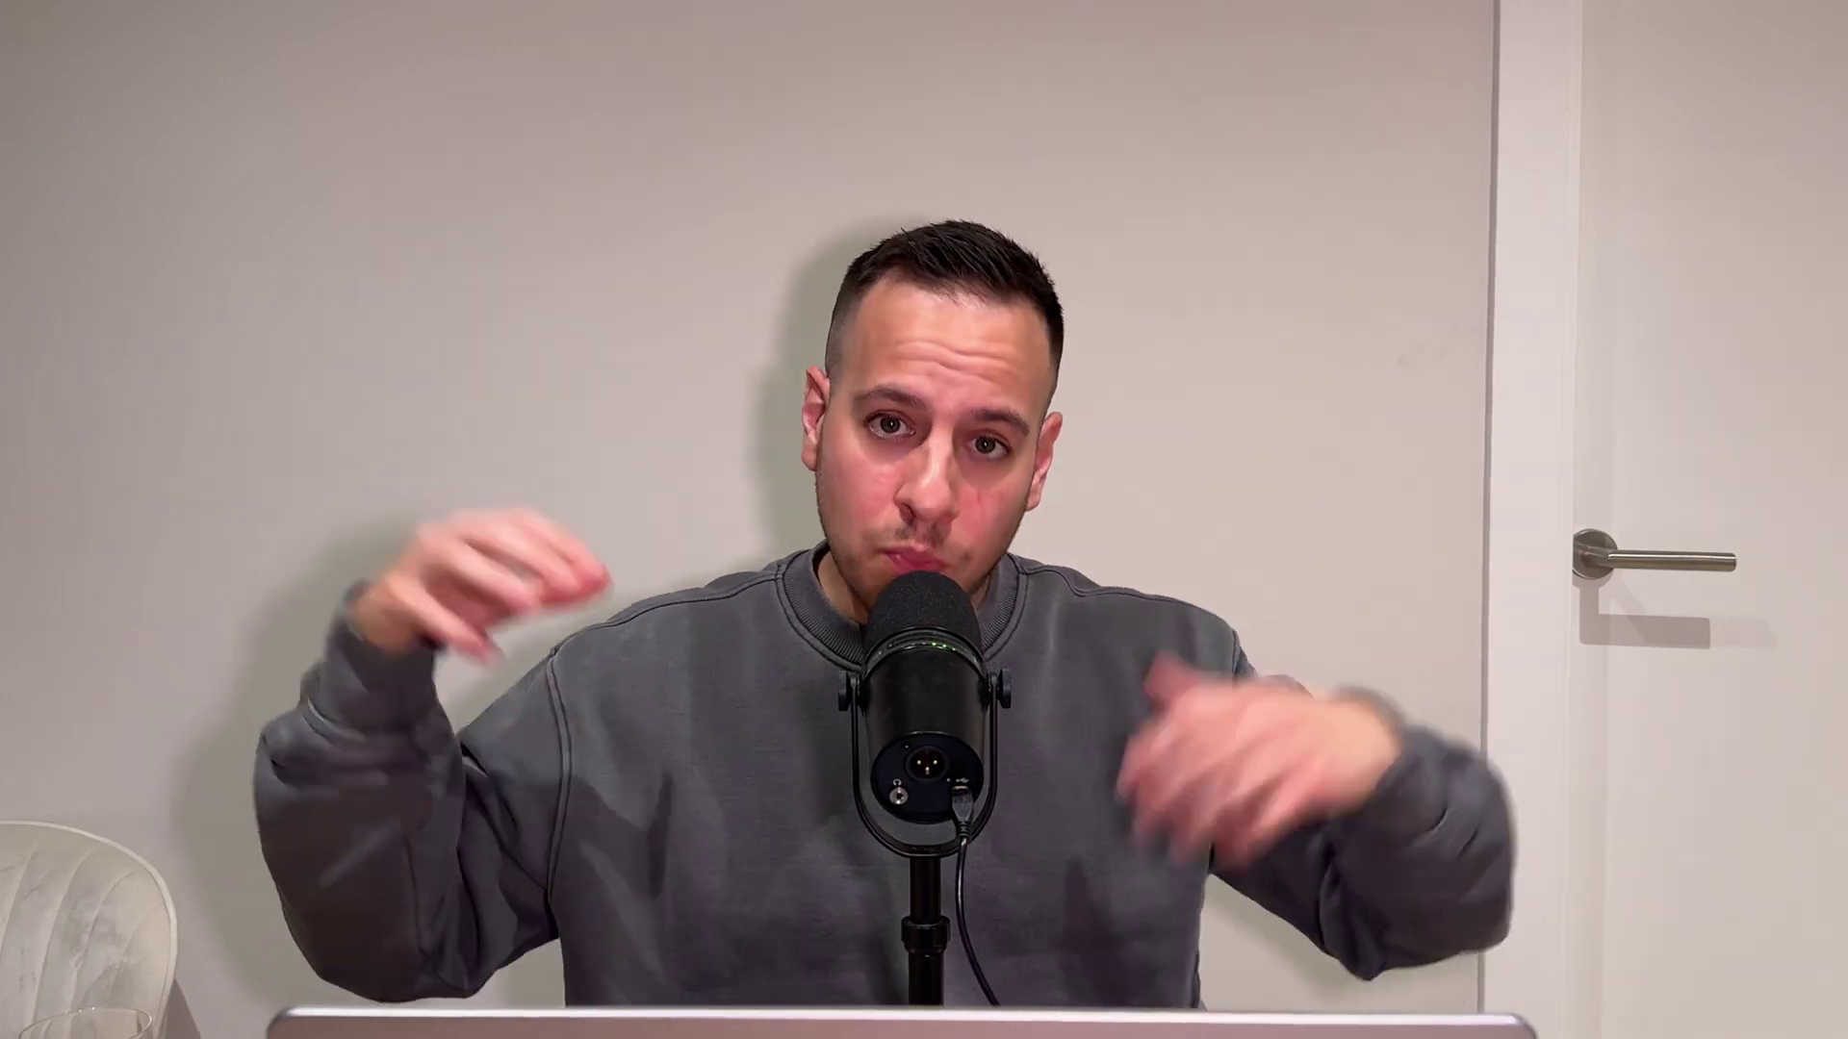